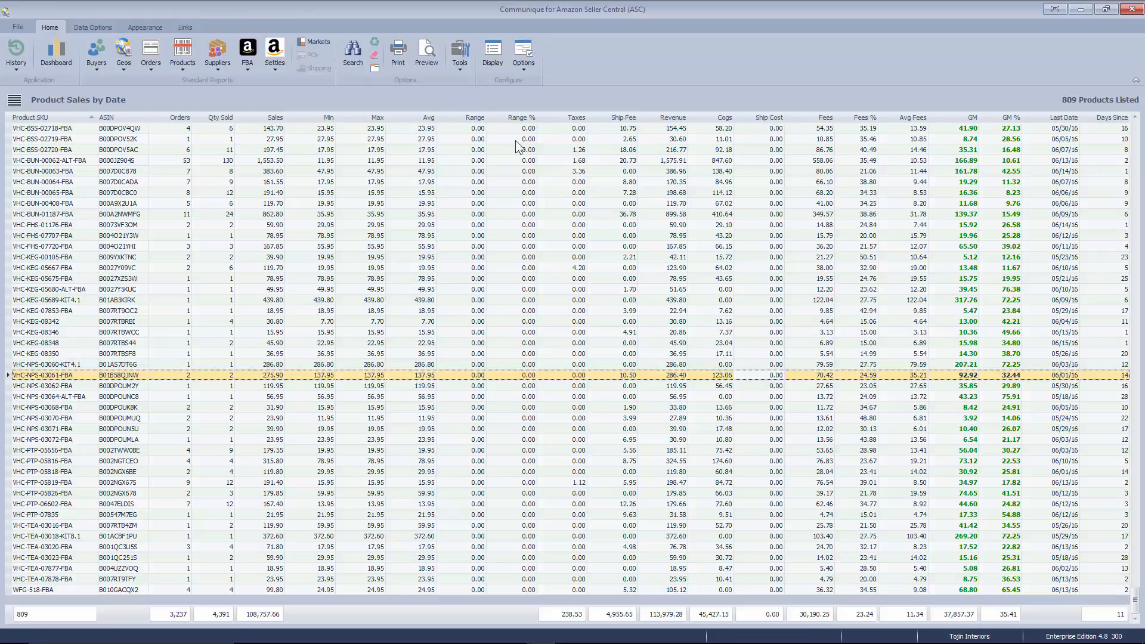
left_click(357, 55)
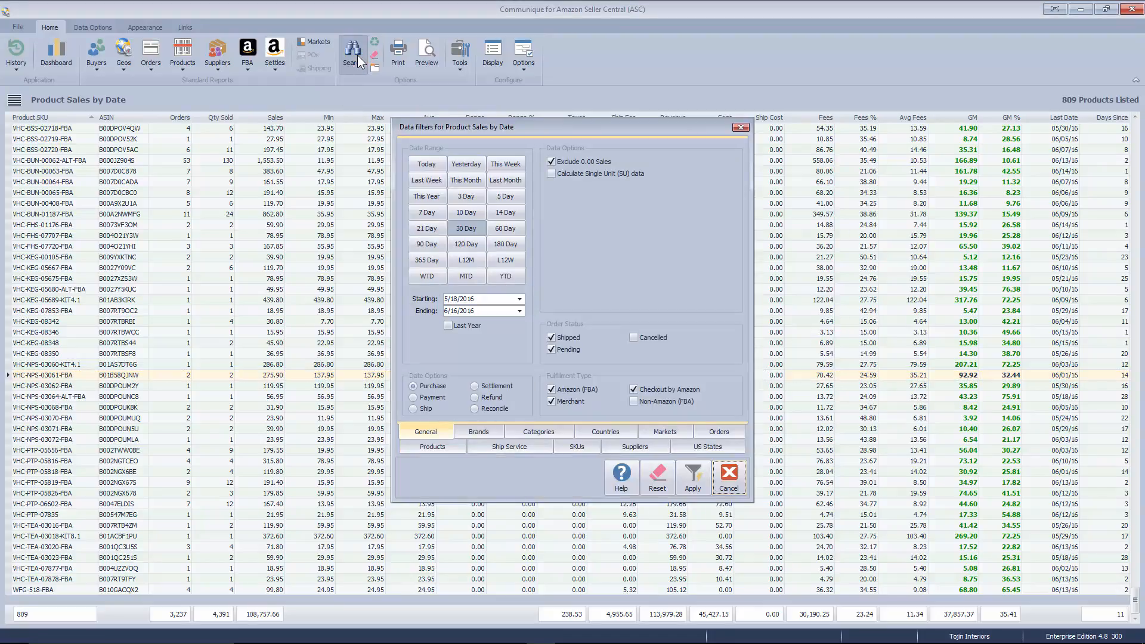
left_click(735, 468)
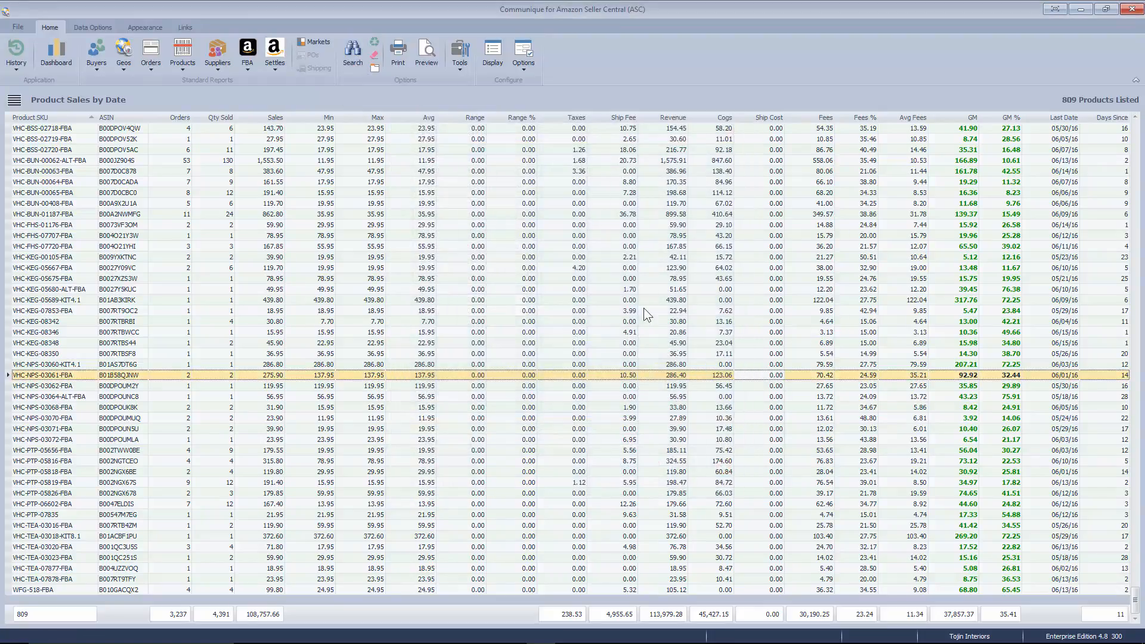
right_click(638, 299)
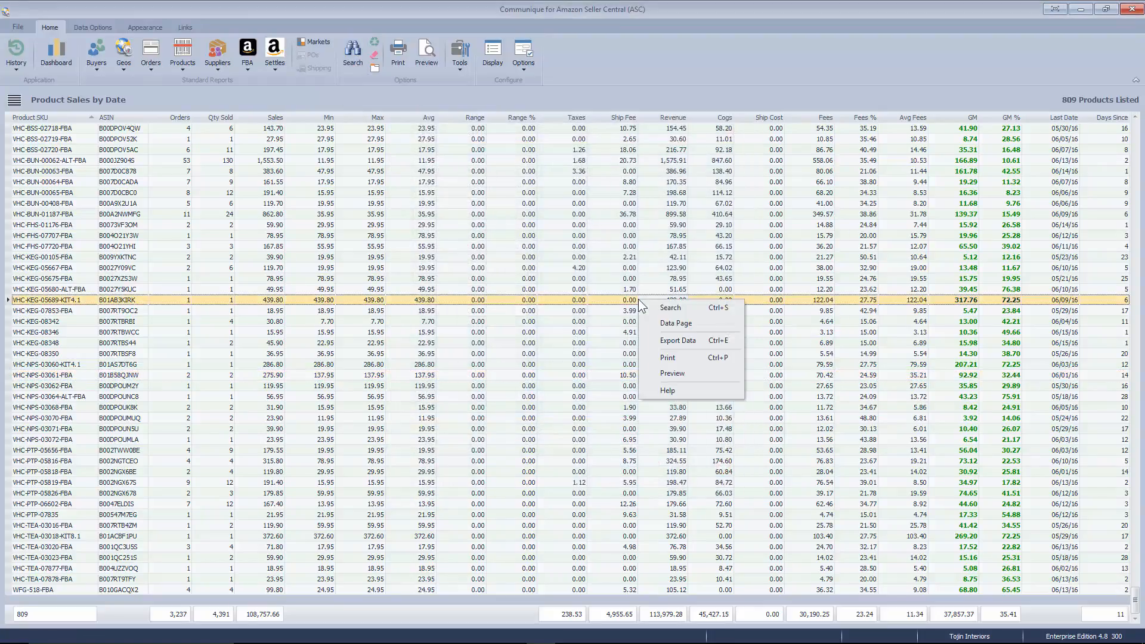
left_click(687, 307)
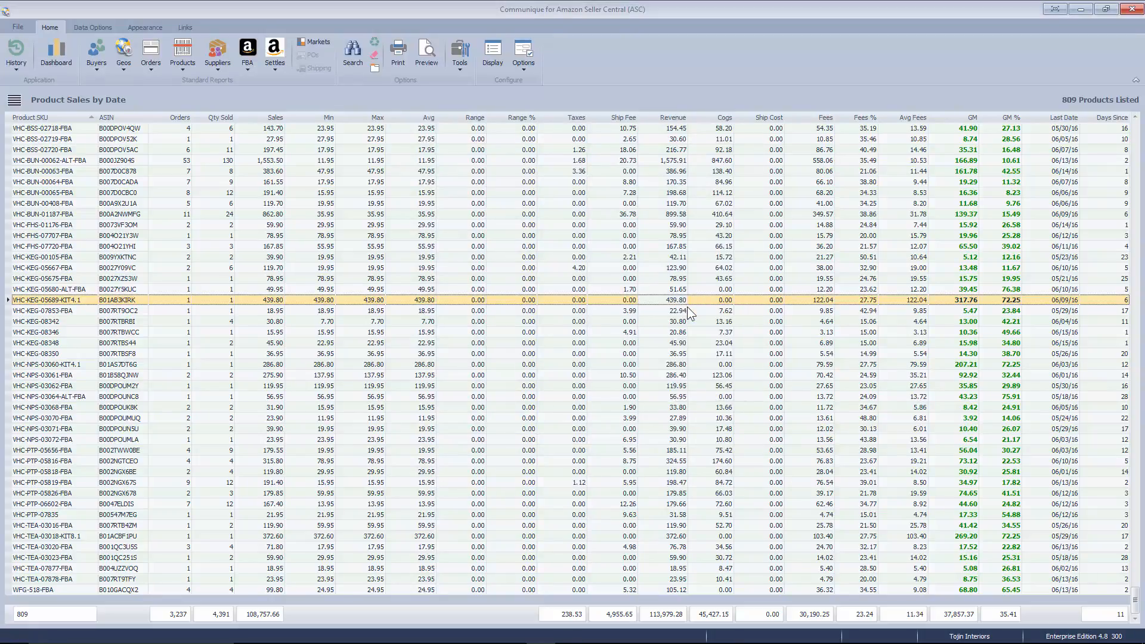
left_click(730, 476)
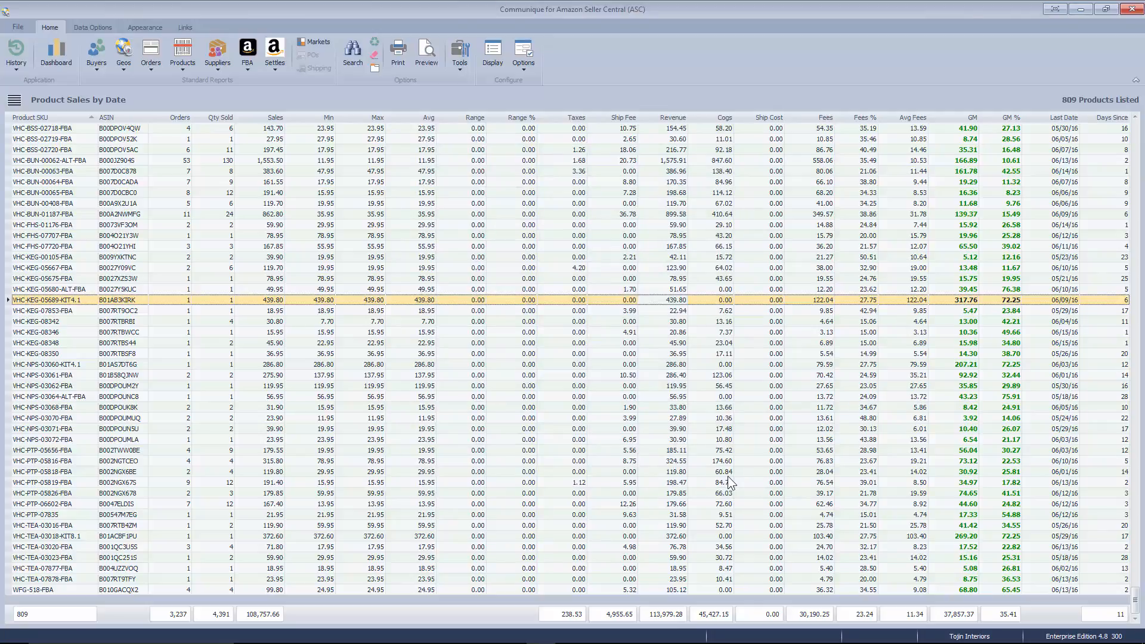
Examine the report's data filter pages, from Brands, Categories and Countries through Orders, Products and Suppliers to US States
key("ctrl+f")
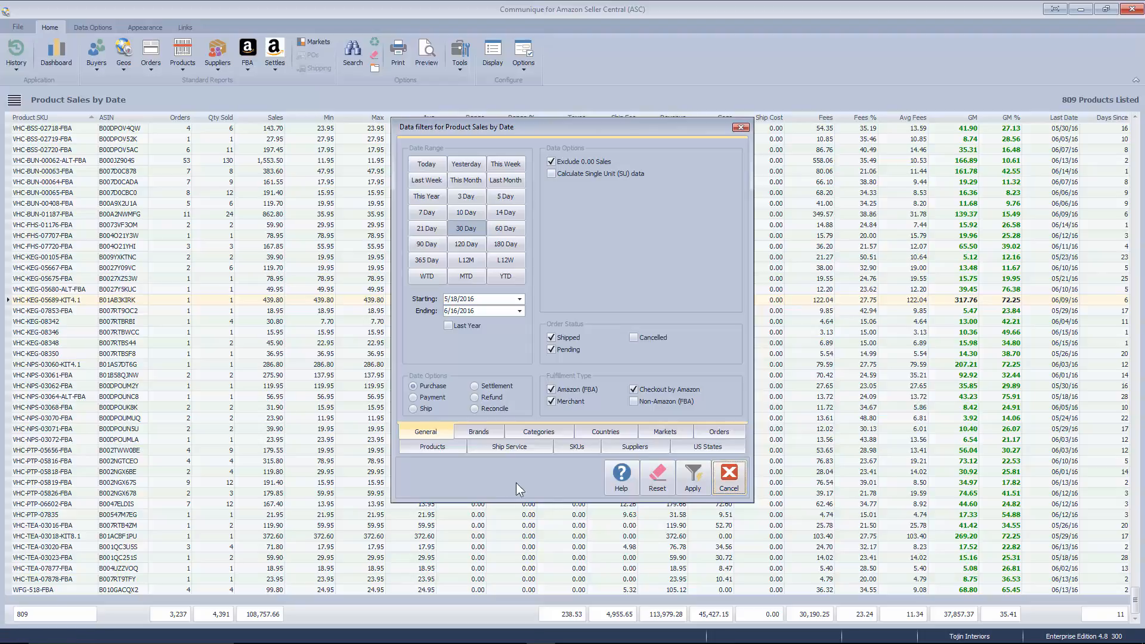
left_click(478, 431)
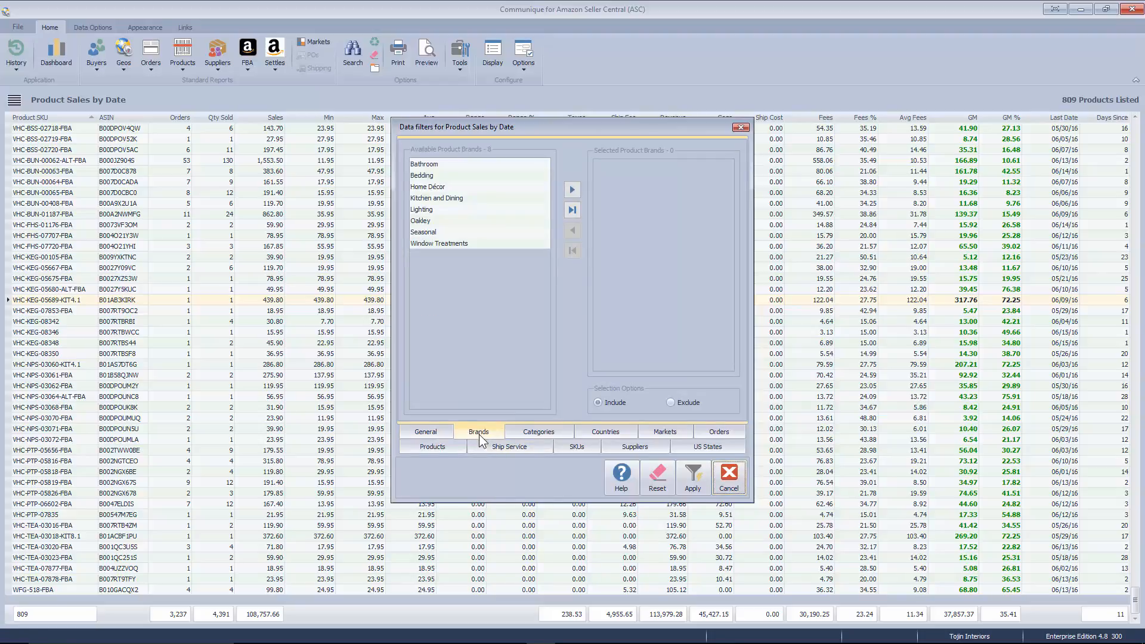
left_click(531, 433)
left_click(602, 433)
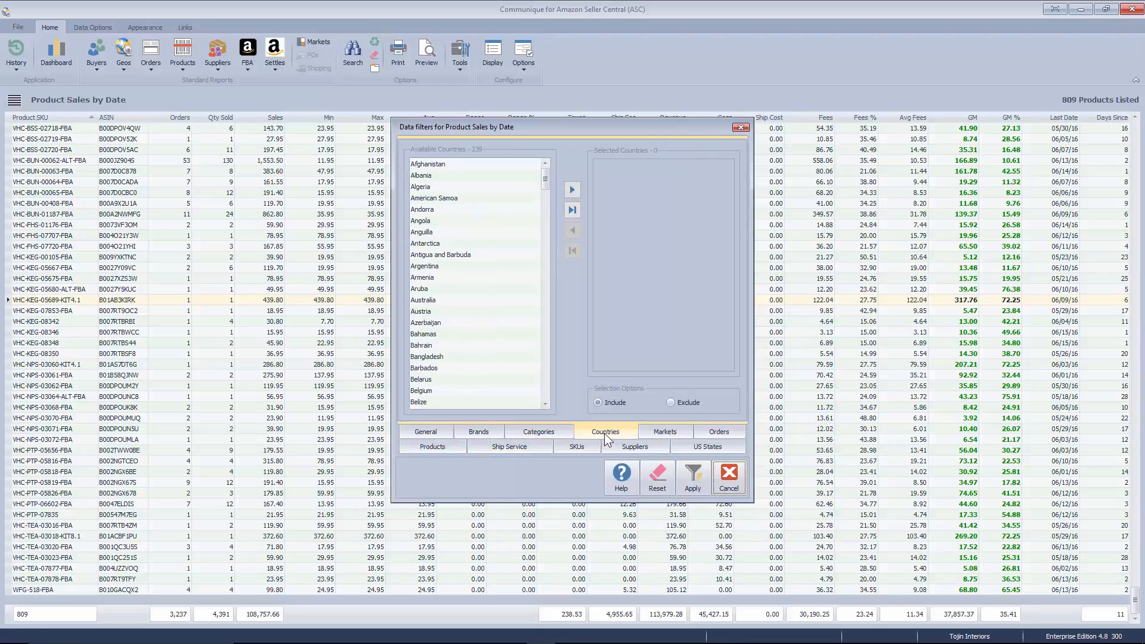
left_click(671, 432)
left_click(717, 432)
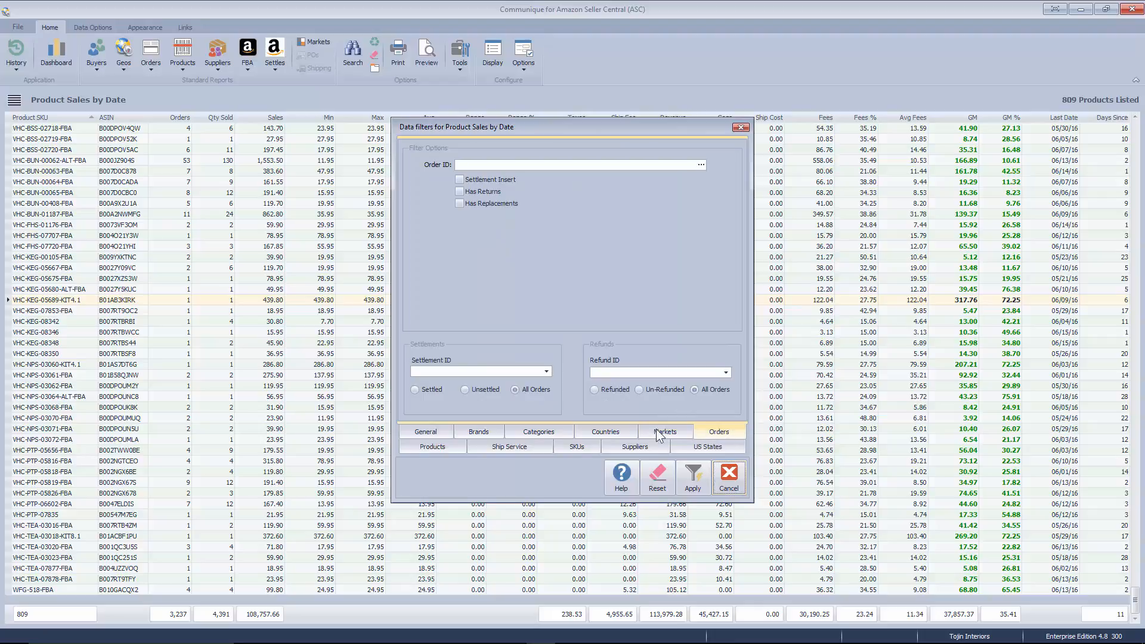
left_click(437, 446)
left_click(516, 430)
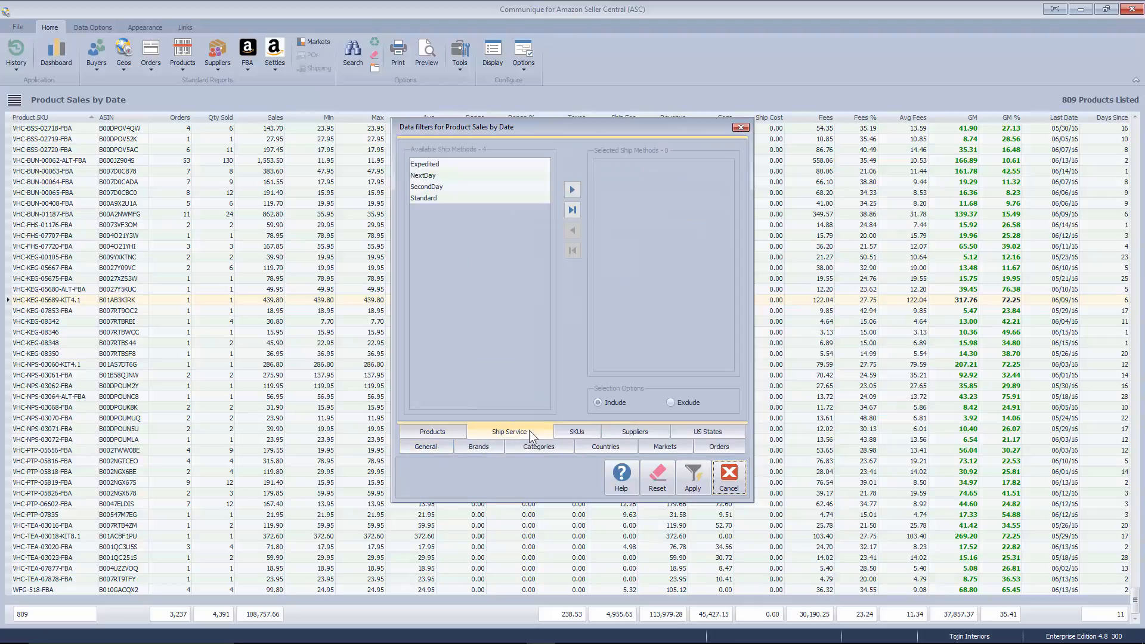
left_click(572, 429)
left_click(638, 431)
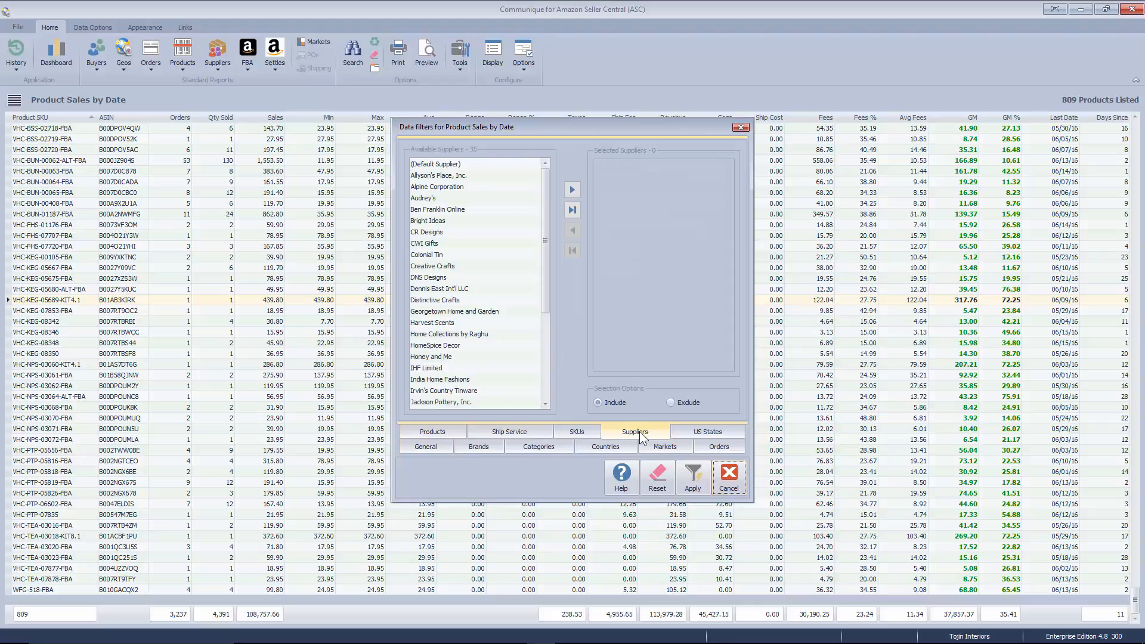
left_click(700, 438)
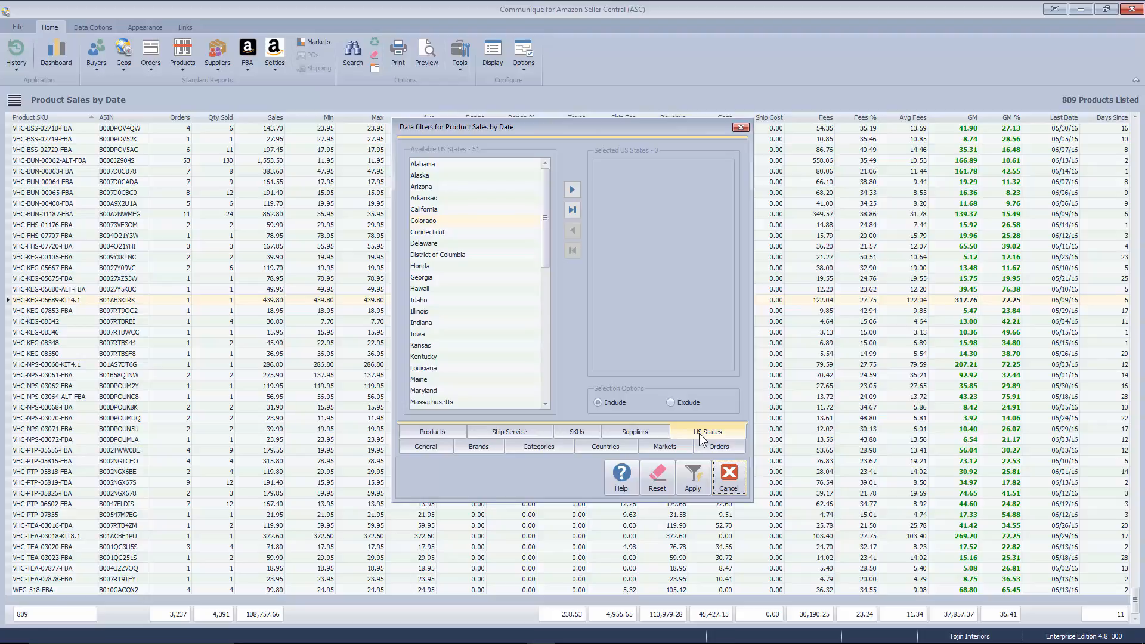
Add California to the selected US states and take it back out of the selection
left_click(430, 209)
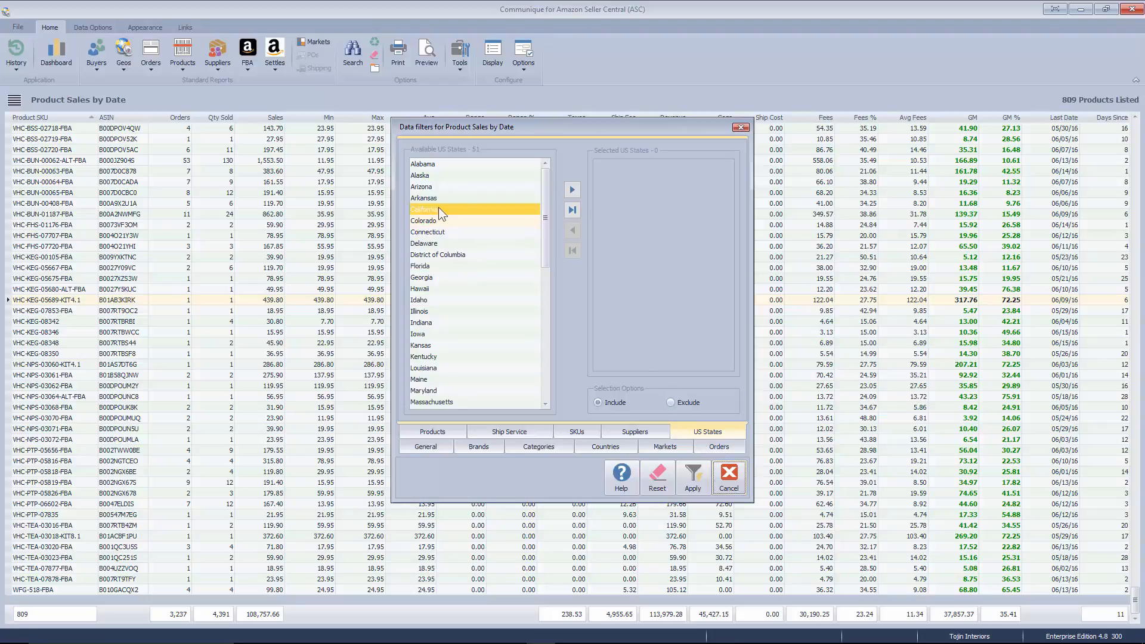
double_click(452, 208)
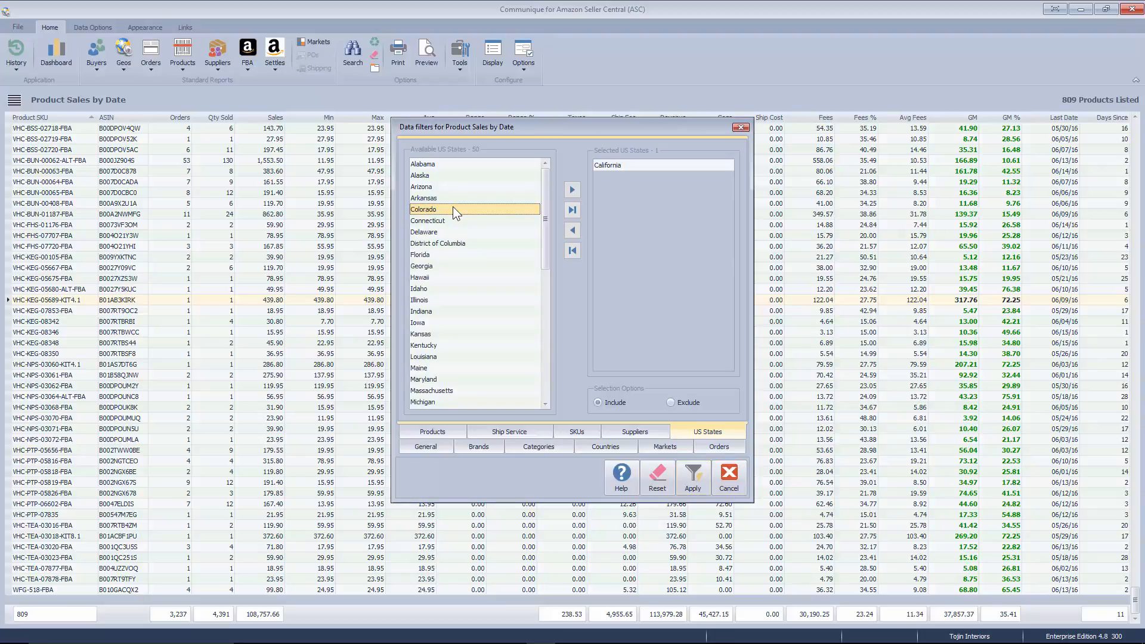
left_click(656, 165)
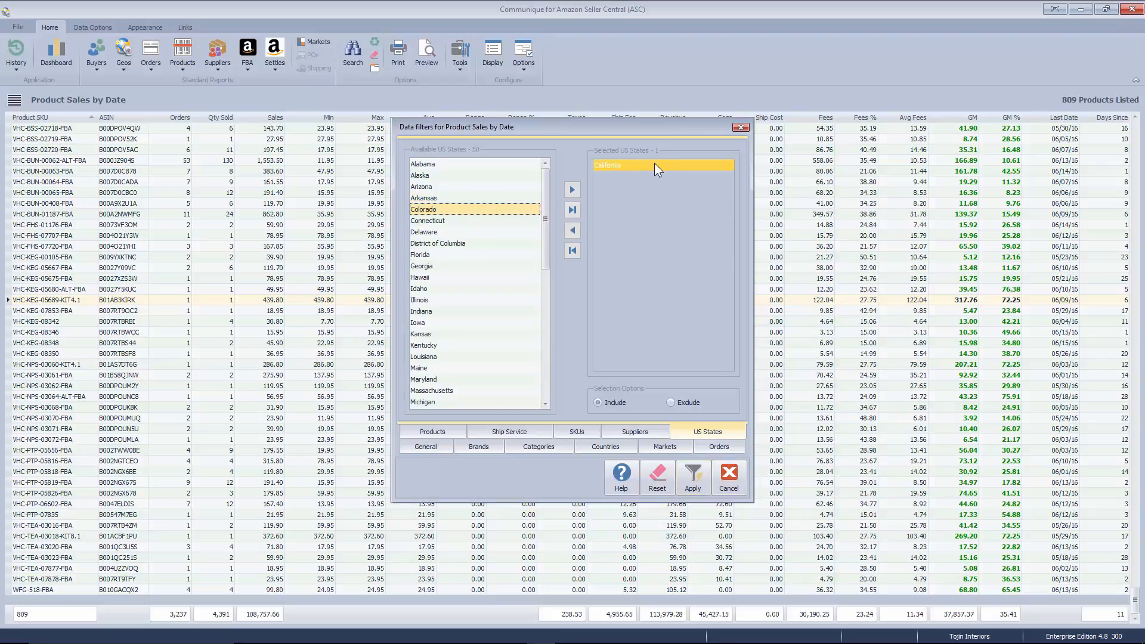
double_click(654, 165)
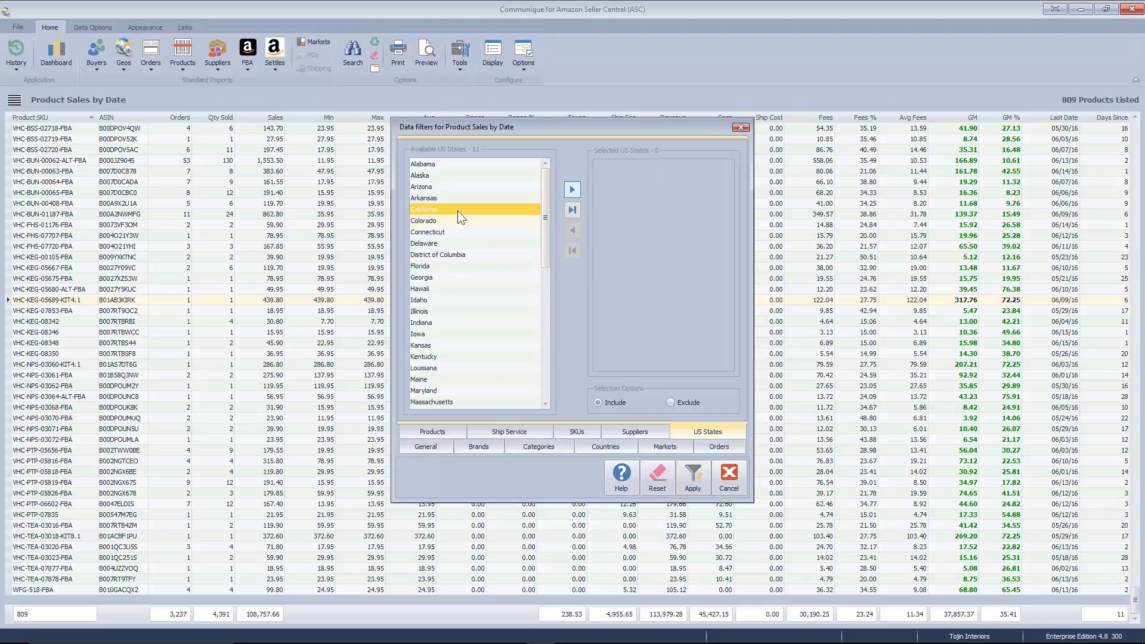
Add California to the selected US states, followed by all the remaining states
left_click(433, 230)
left_click(440, 210)
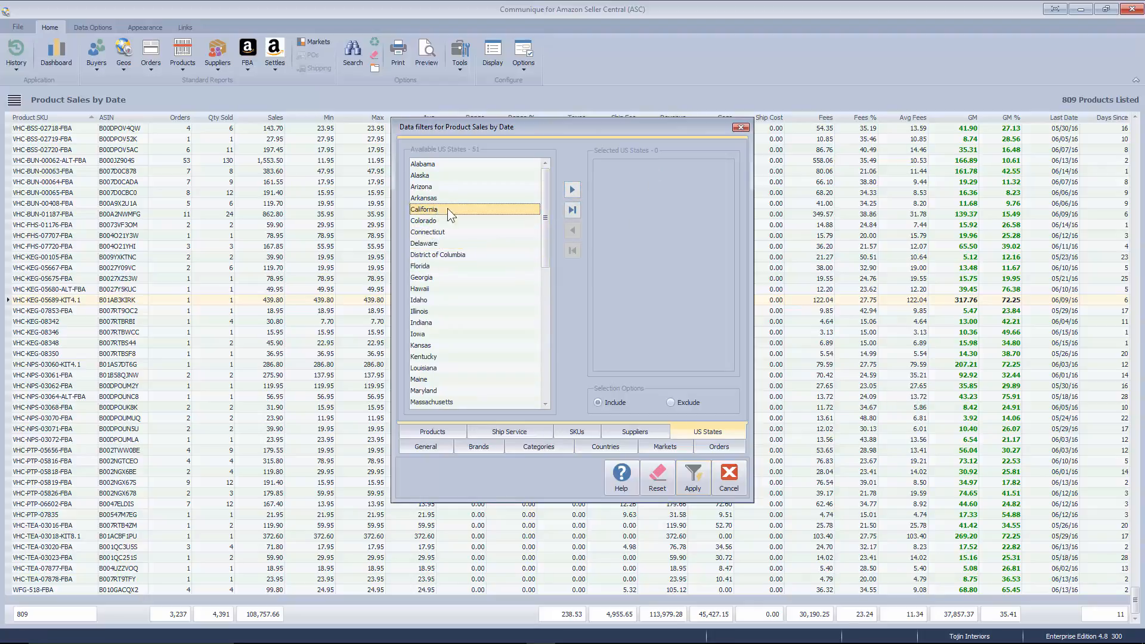
left_click(572, 191)
left_click(637, 165)
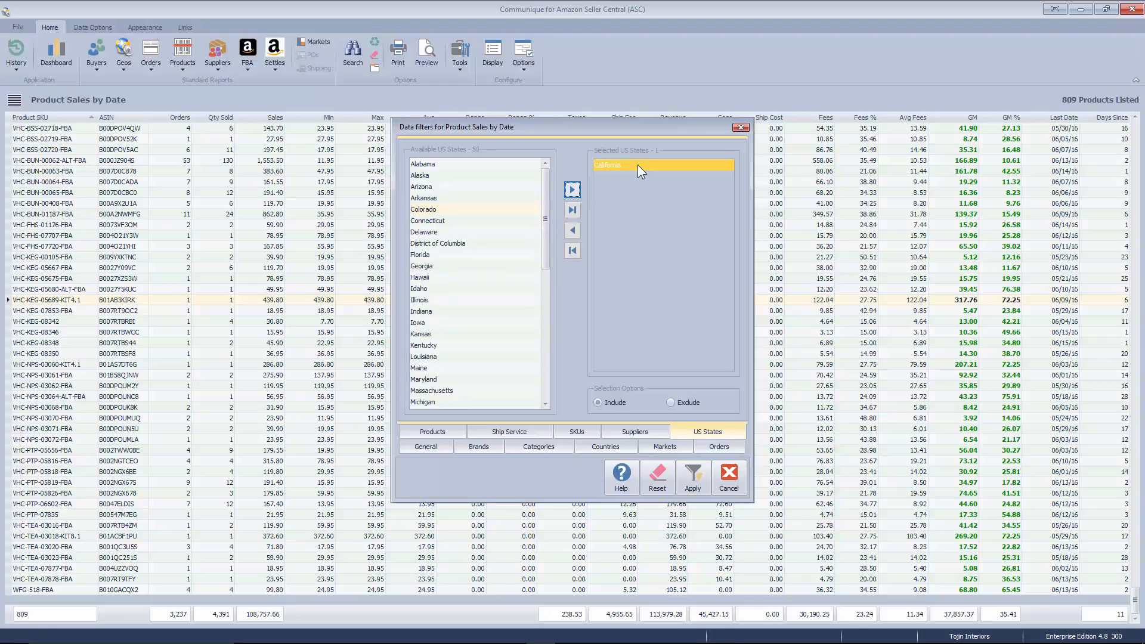
left_click(574, 211)
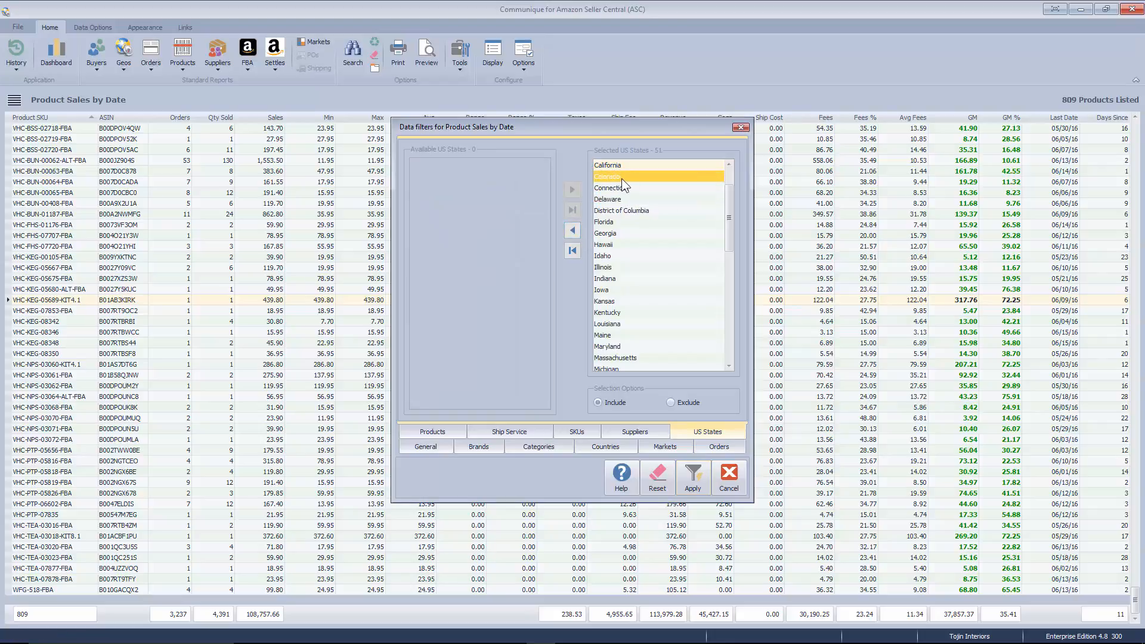
Remove California from the selected US states, and clear all the other states from the selection
left_click(614, 165)
left_click(572, 230)
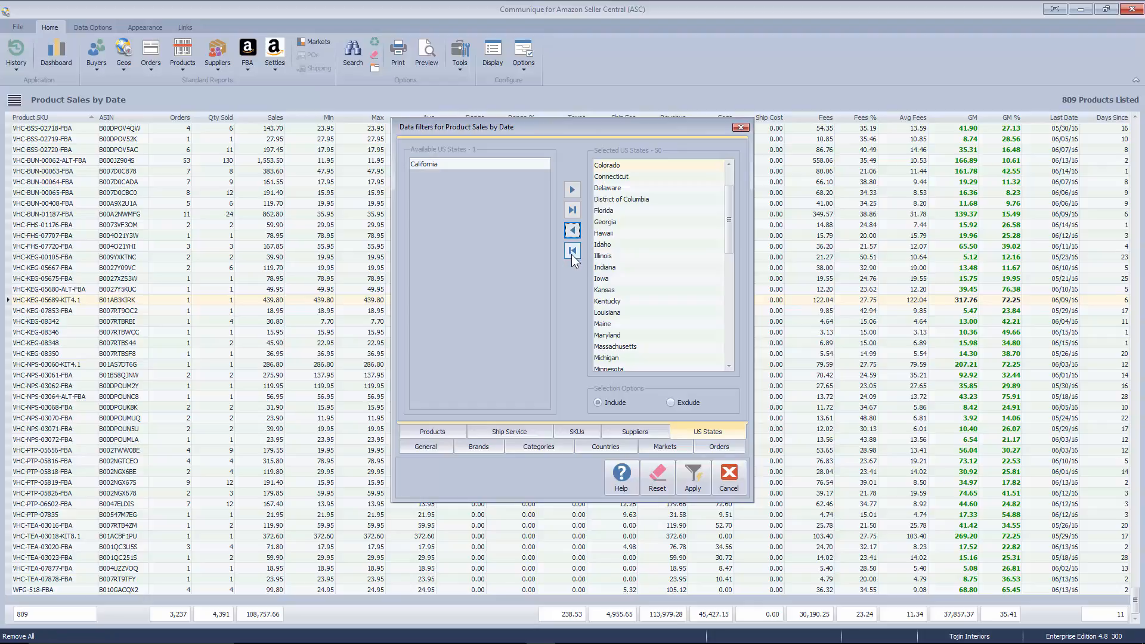
left_click(572, 251)
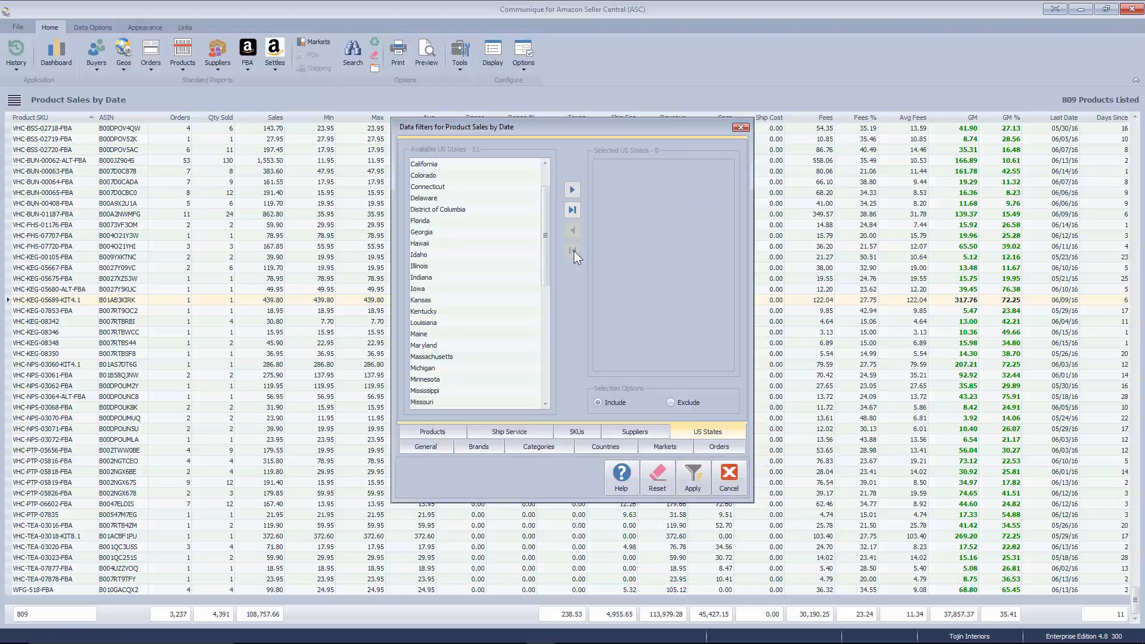
Select California as the only US state, keep the selection option on Include, and apply the filter to the report
left_click(546, 170)
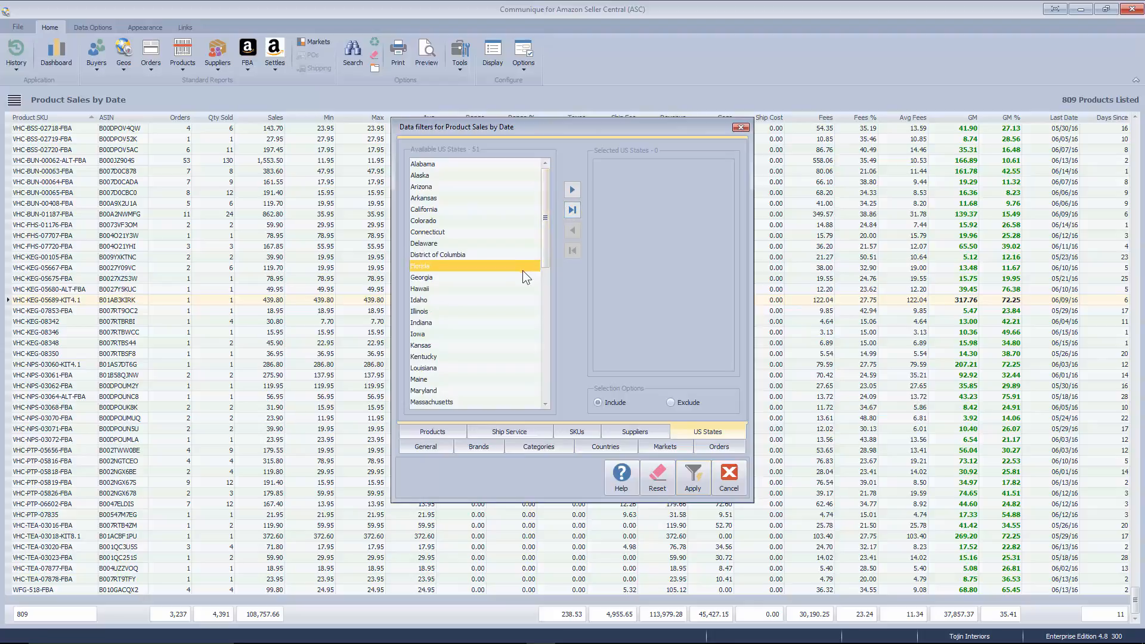
double_click(436, 209)
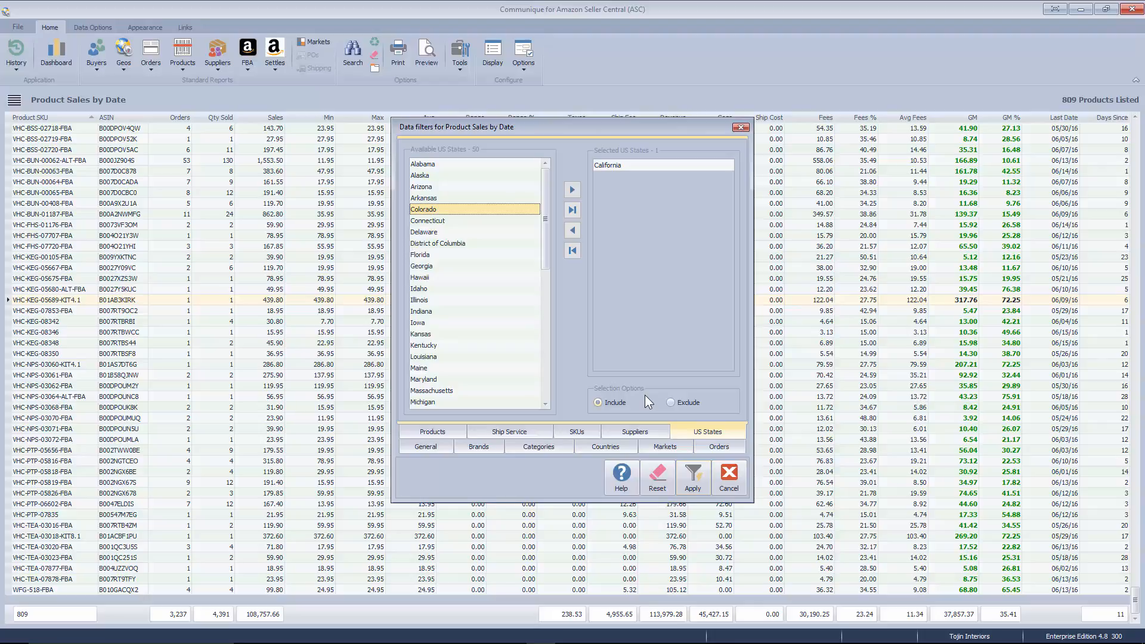
left_click(688, 404)
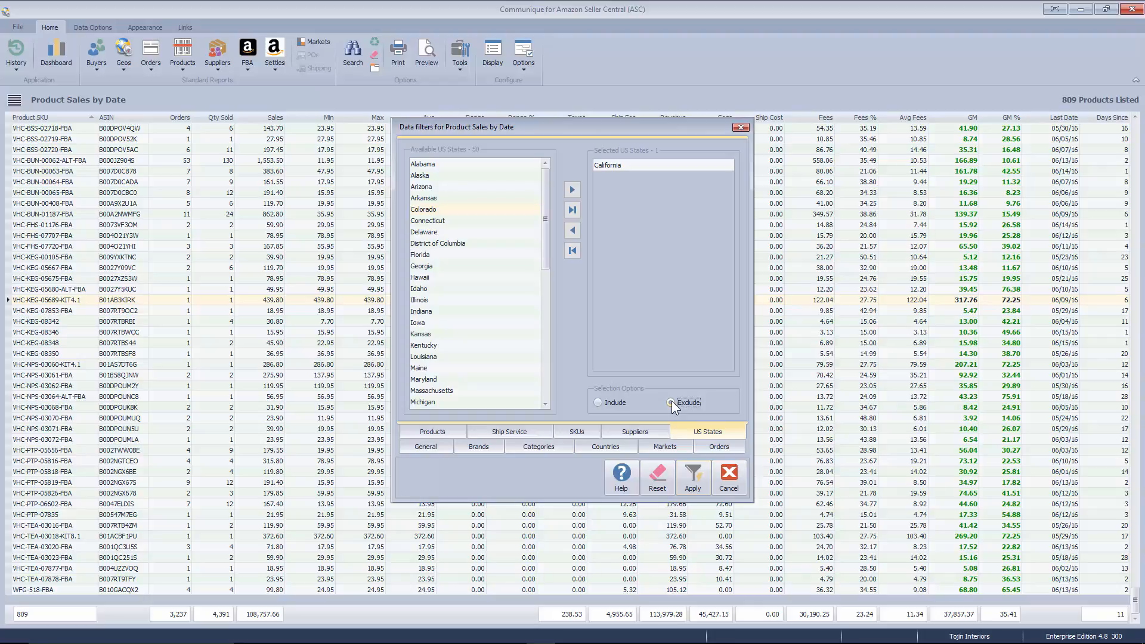
left_click(605, 402)
left_click(695, 479)
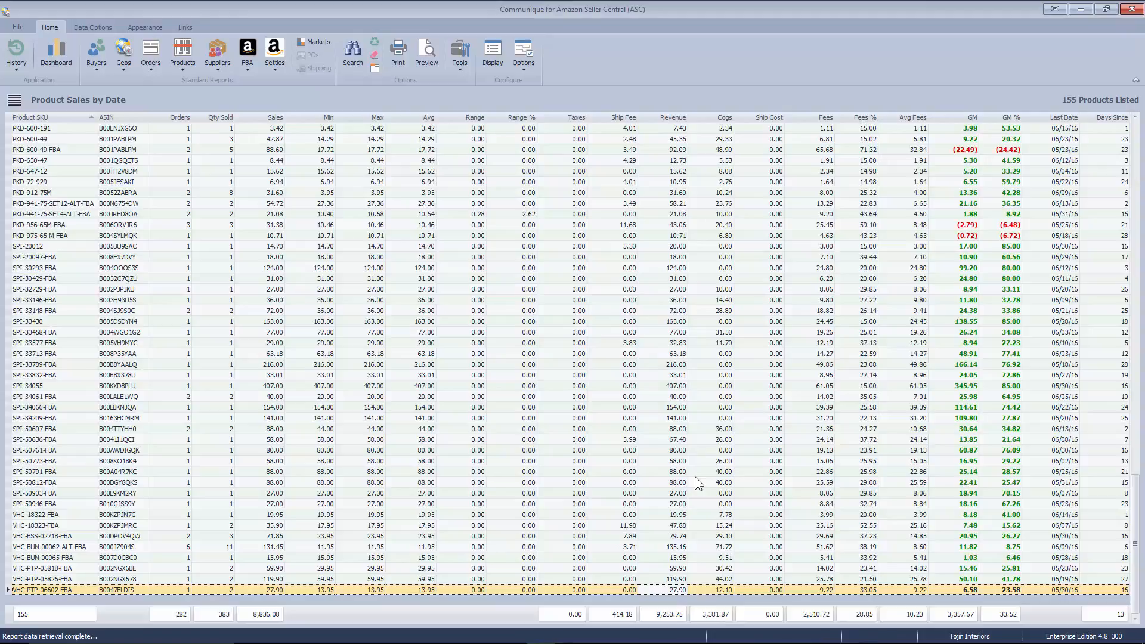
Replace California with Florida in the report's US states filter and apply it
right_click(673, 396)
left_click(700, 404)
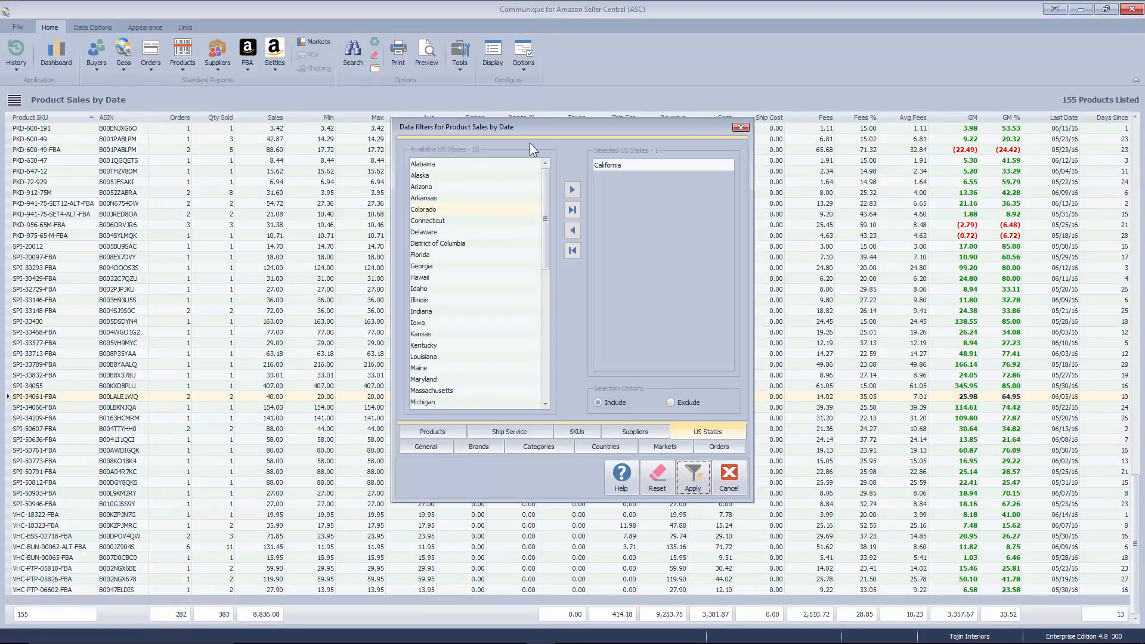
left_click(650, 168)
double_click(635, 164)
left_click(437, 267)
double_click(438, 267)
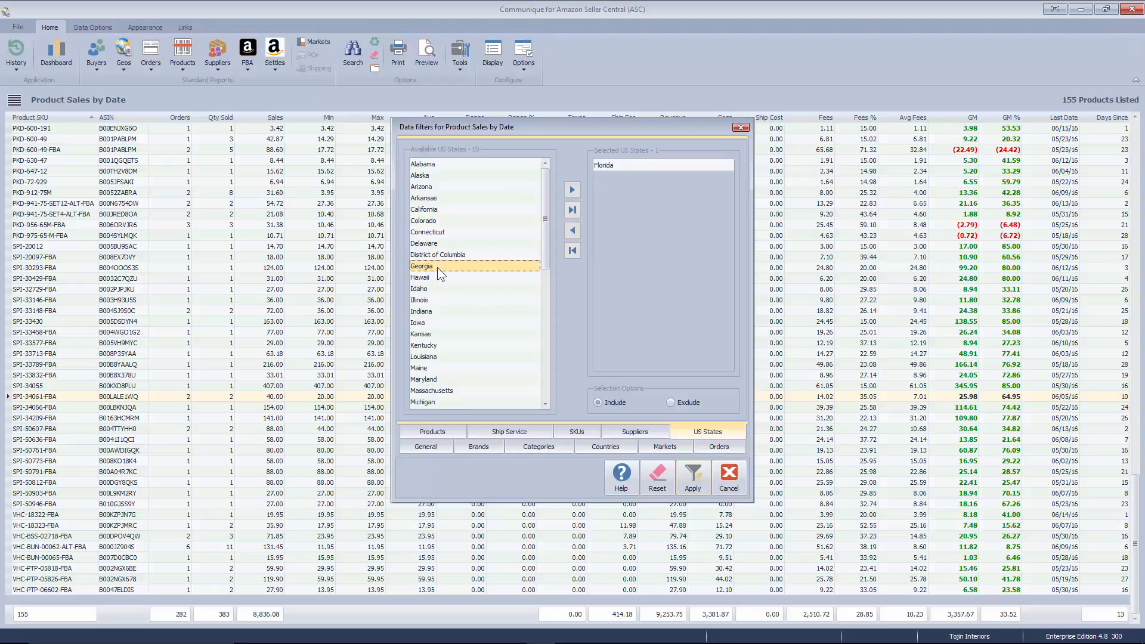
left_click(693, 477)
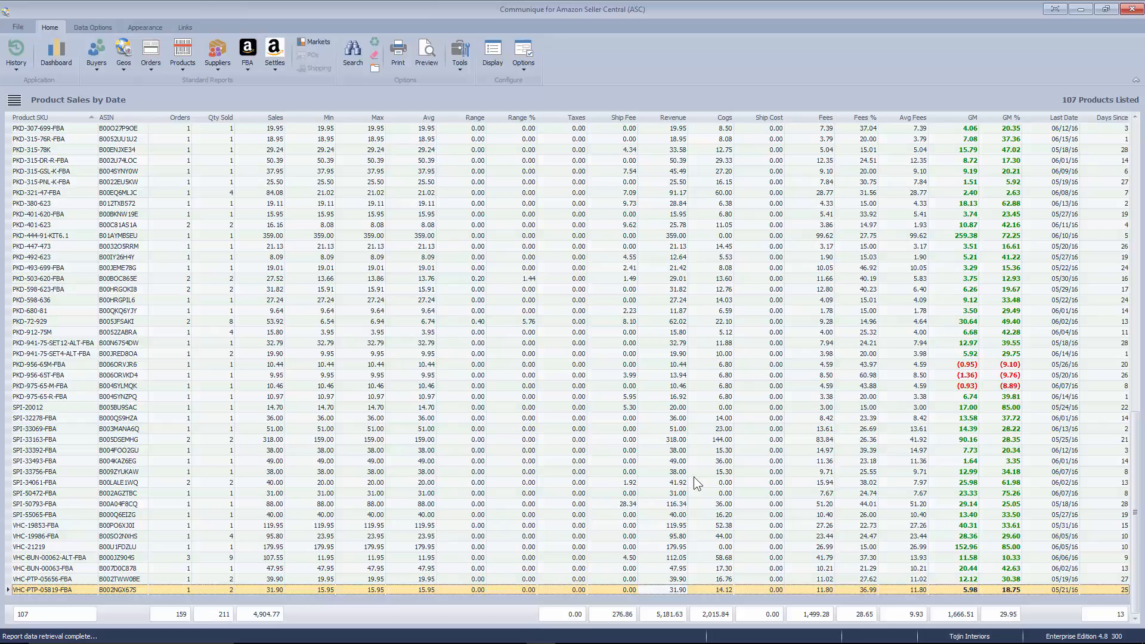
Reset all the report's data filters to their defaults, check the US States, Products and General settings, and apply them
right_click(600, 223)
left_click(652, 299)
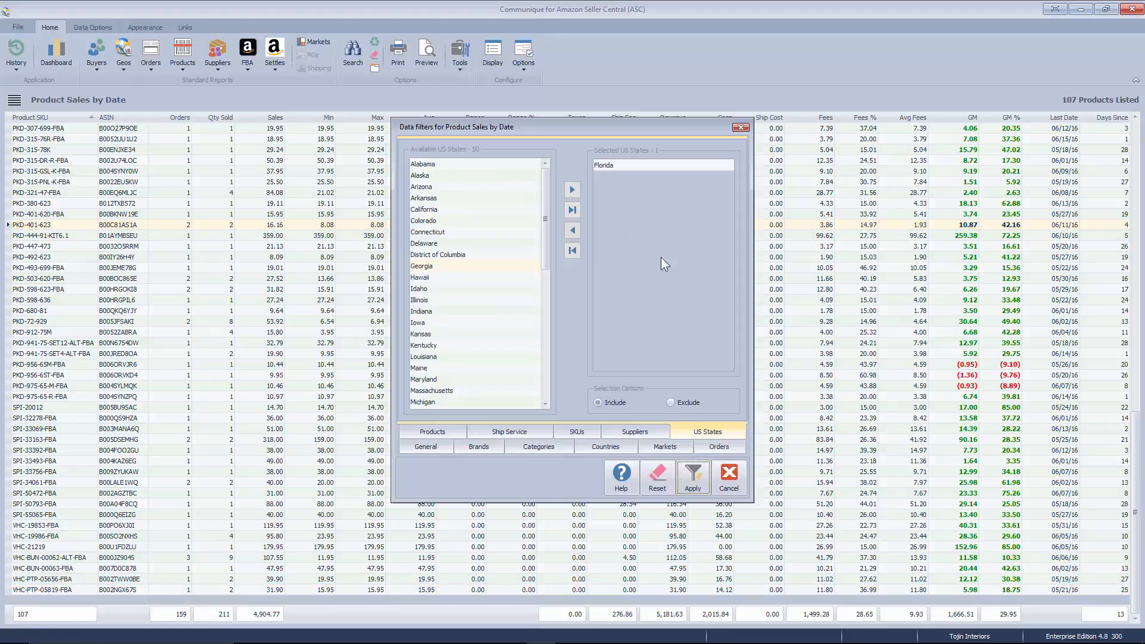
left_click(662, 481)
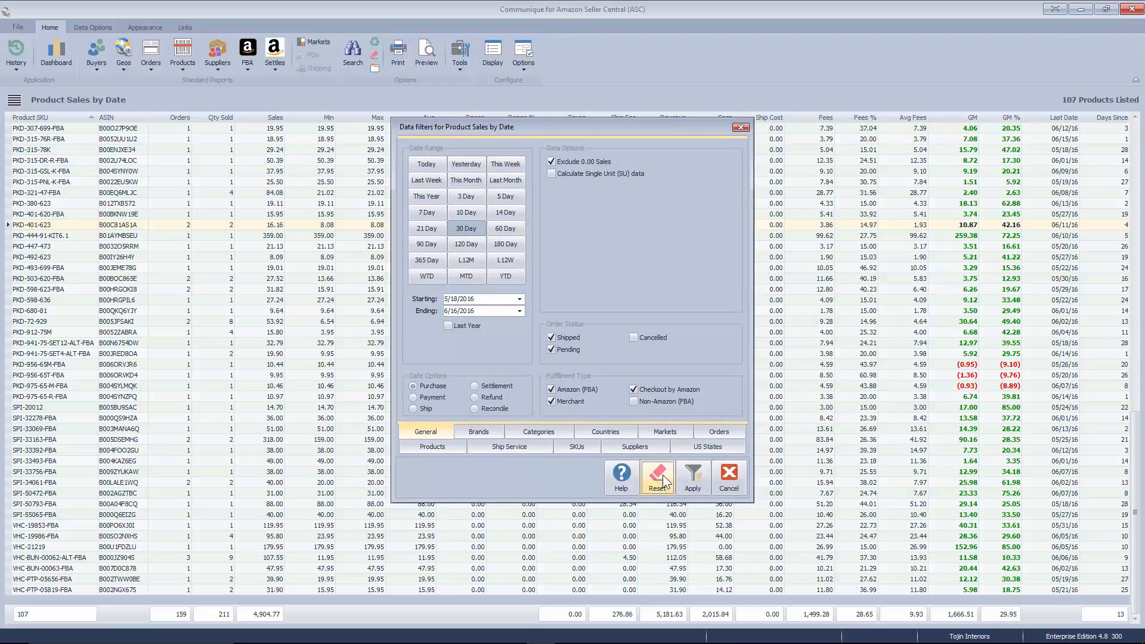
left_click(689, 449)
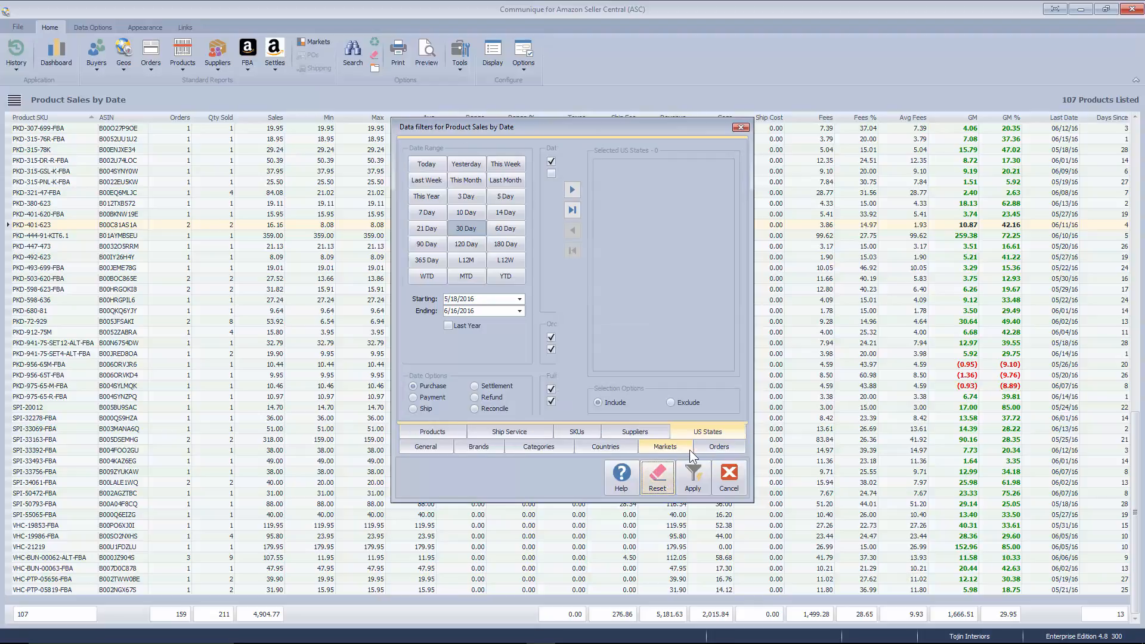
left_click(429, 432)
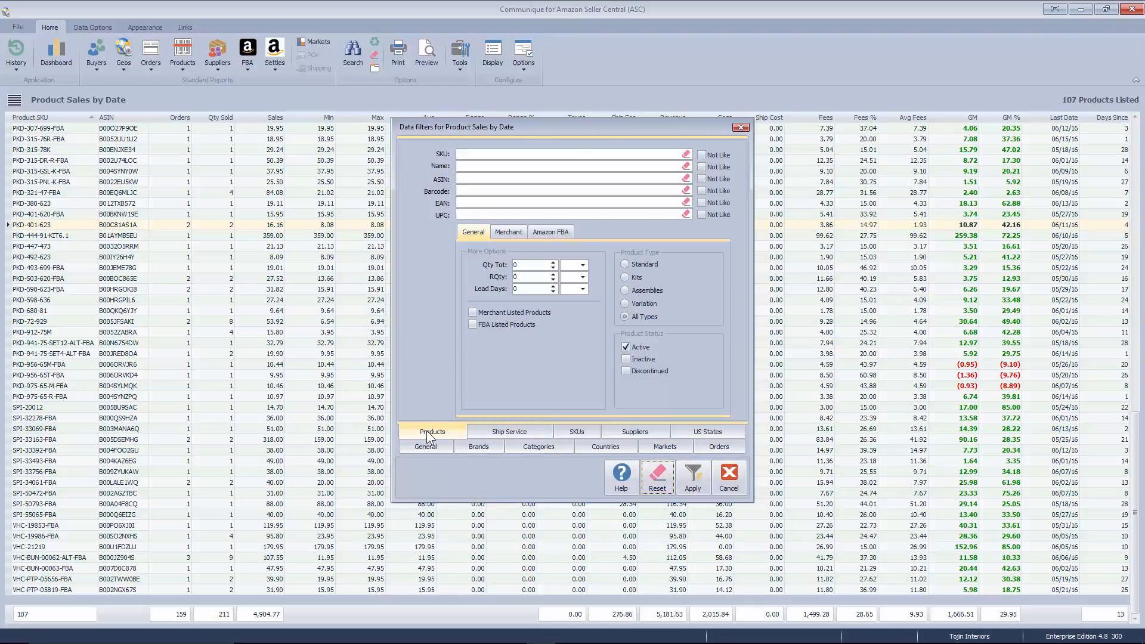
left_click(426, 448)
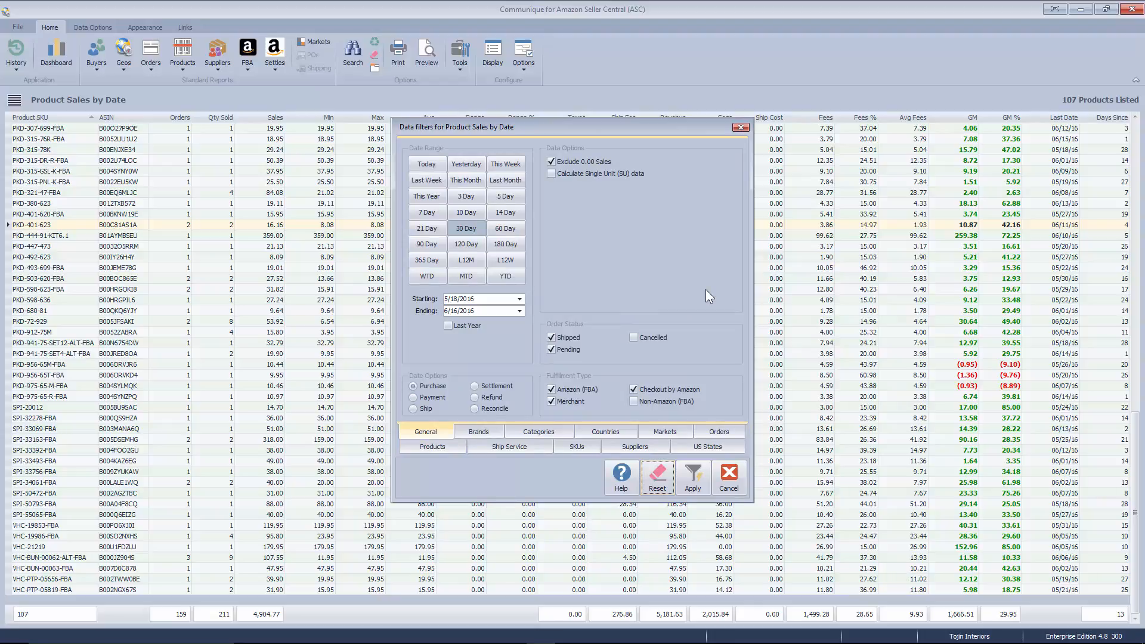
left_click(697, 483)
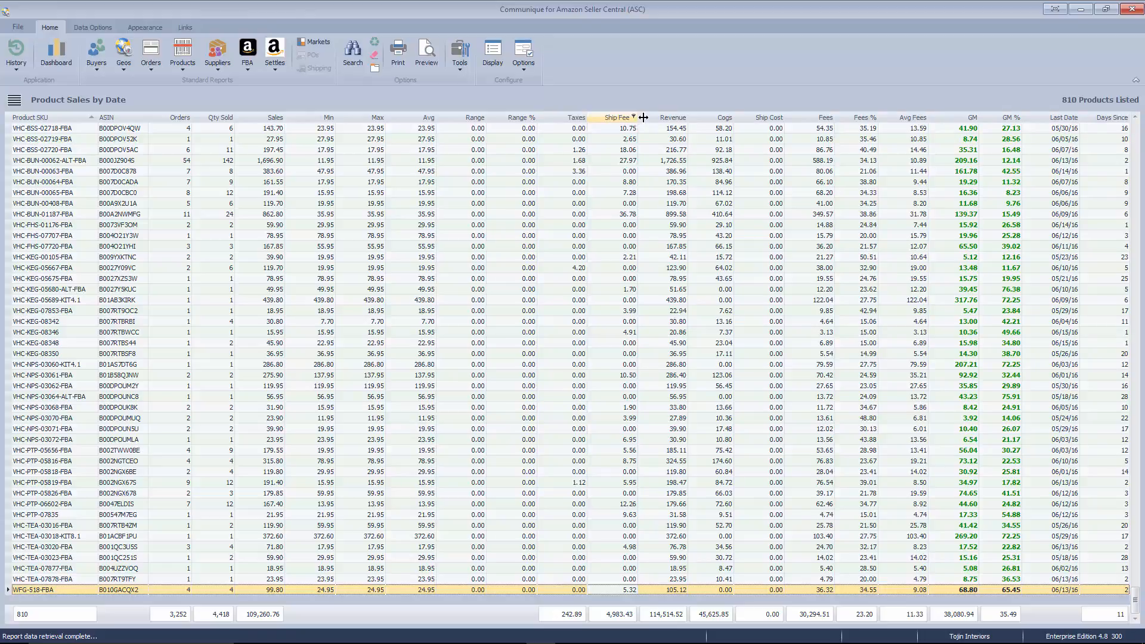
Apply a custom filter to the GM % column that shows rows where the value is less than or equal to 10
left_click(1018, 117)
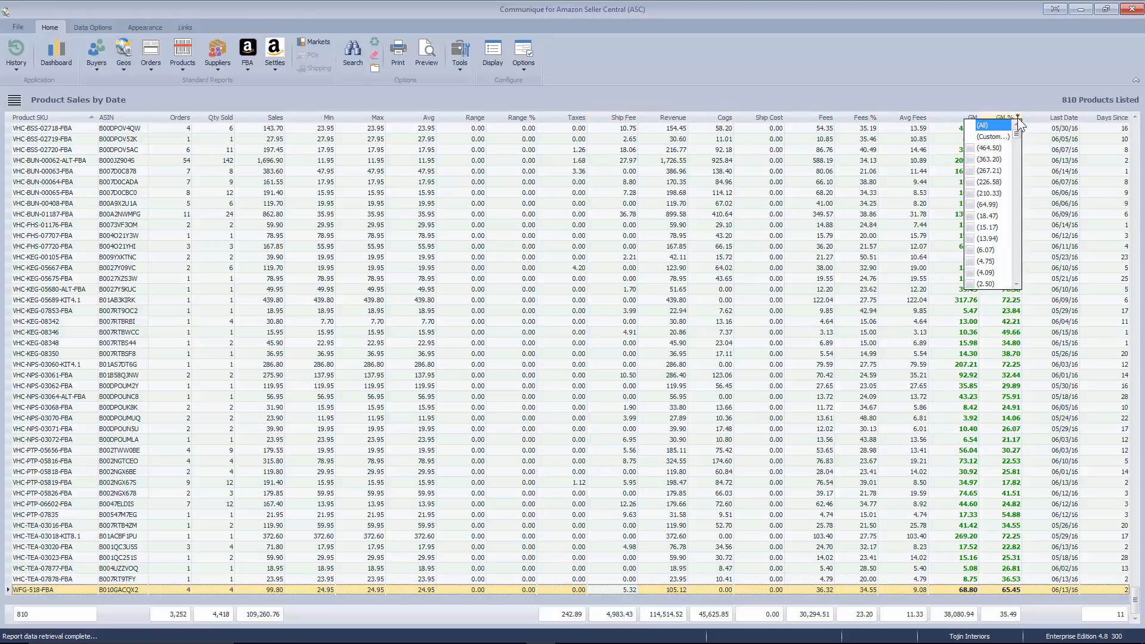
left_click(984, 137)
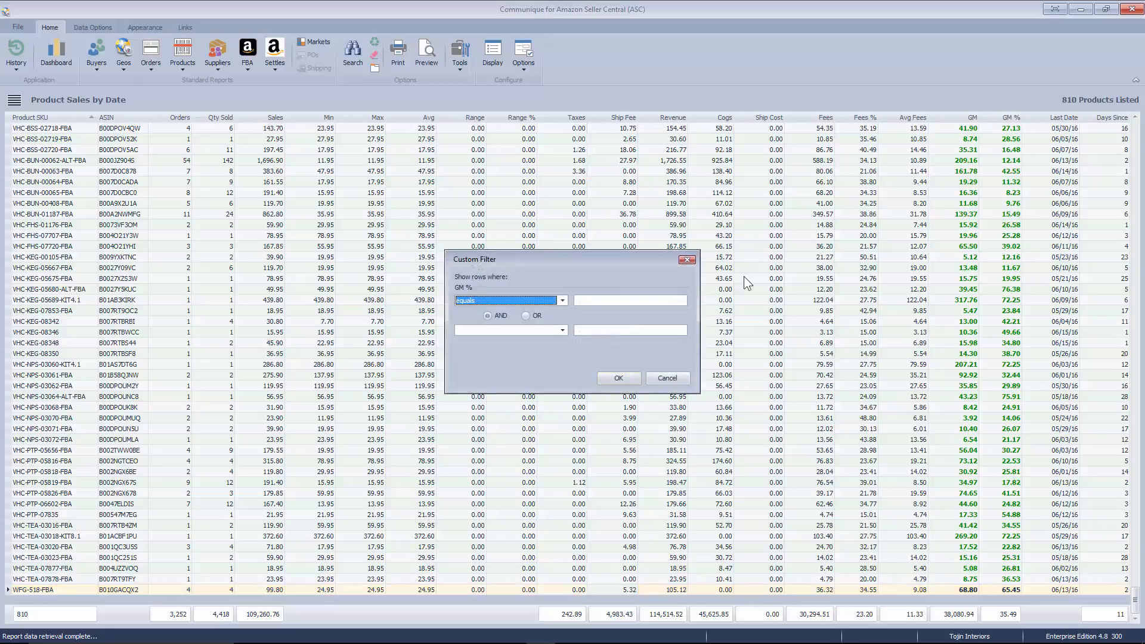
left_click(561, 299)
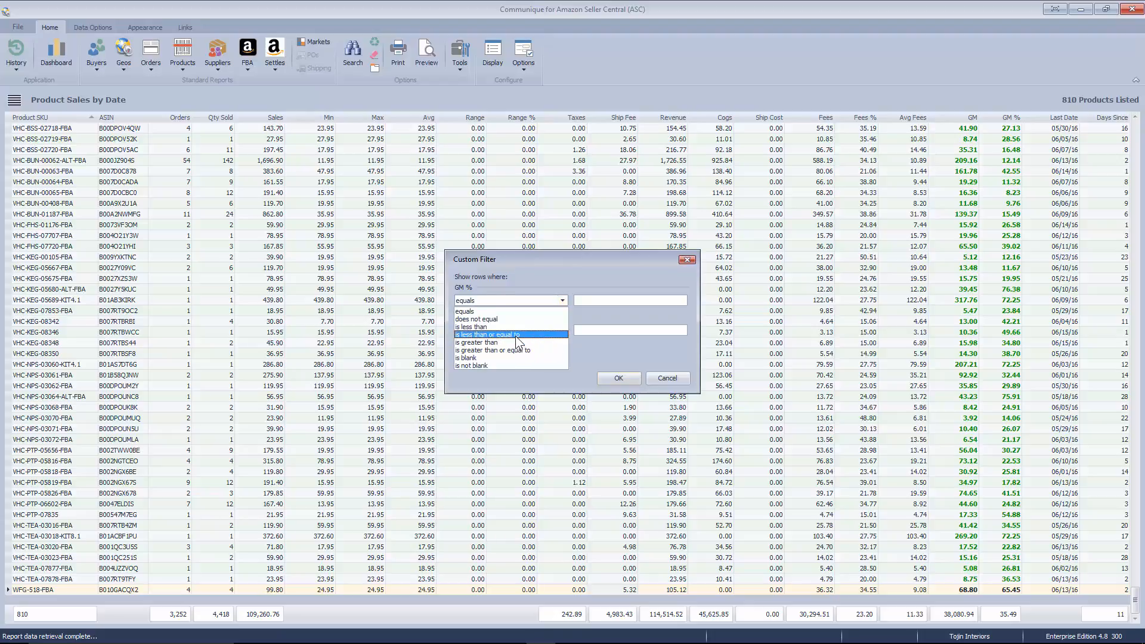
left_click(515, 335)
left_click(587, 300)
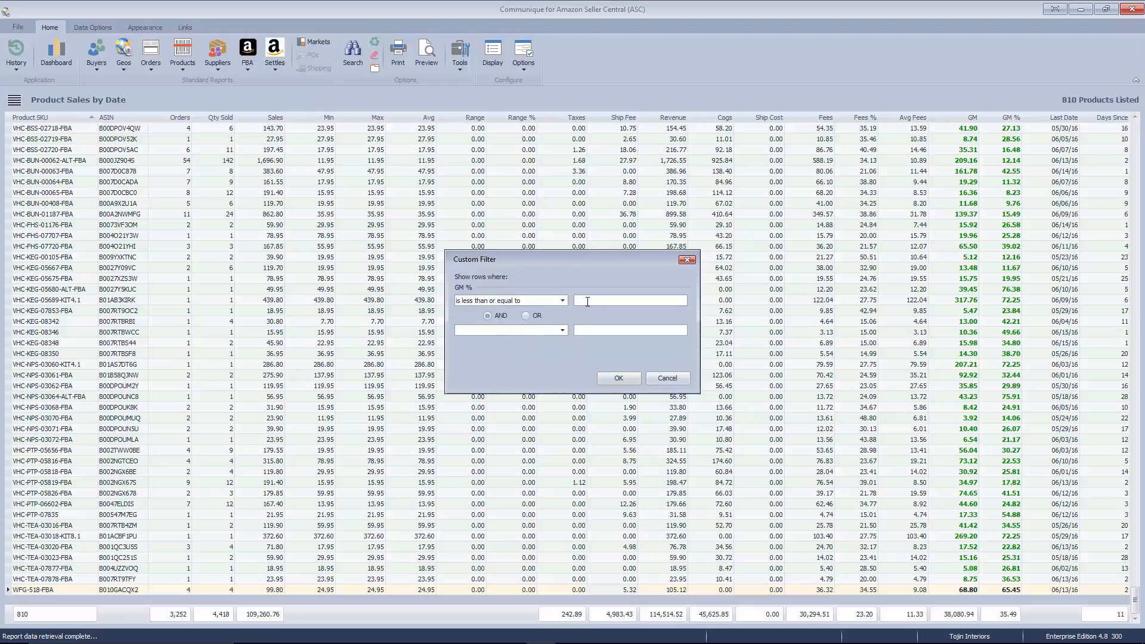
type("10")
left_click(615, 378)
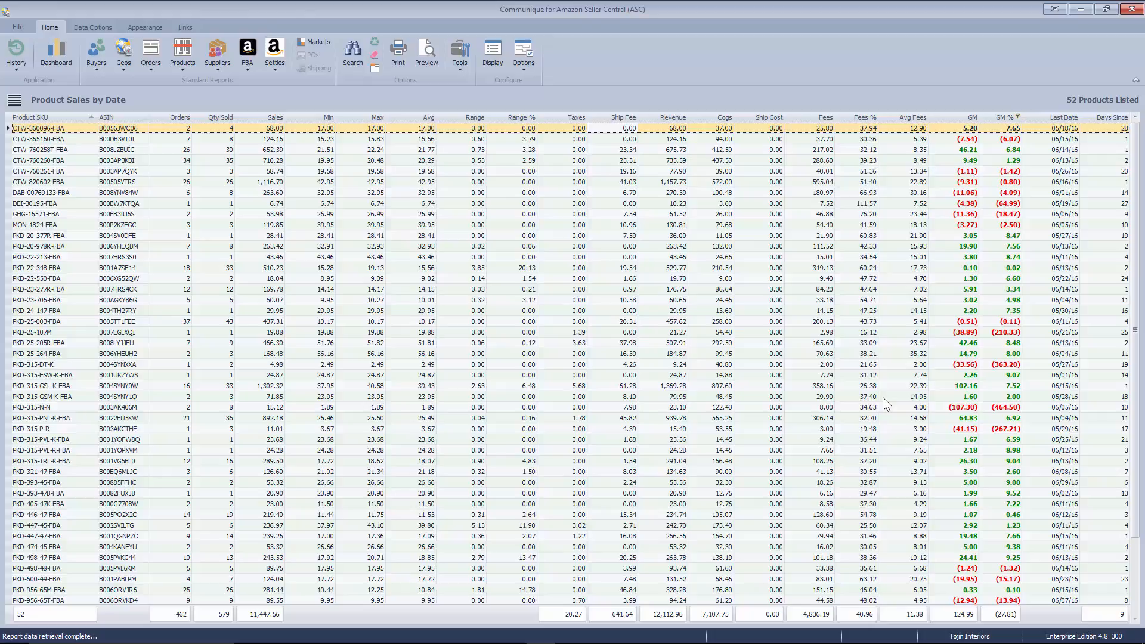
Examine the GM % values of individual products in the filtered report
left_click(1011, 139)
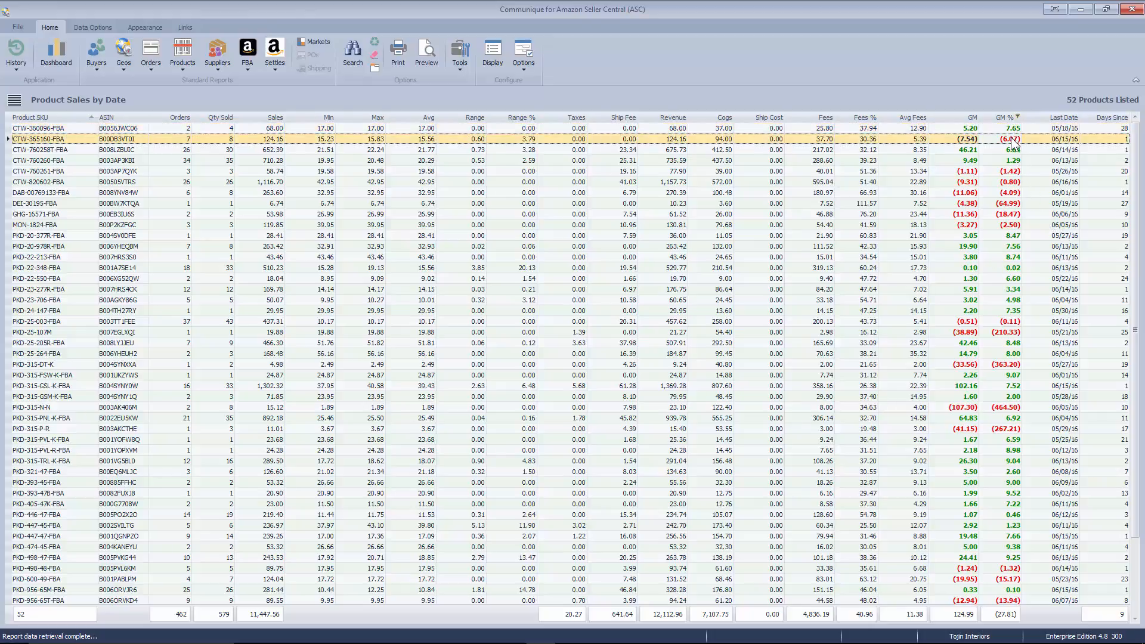
left_click(1015, 172)
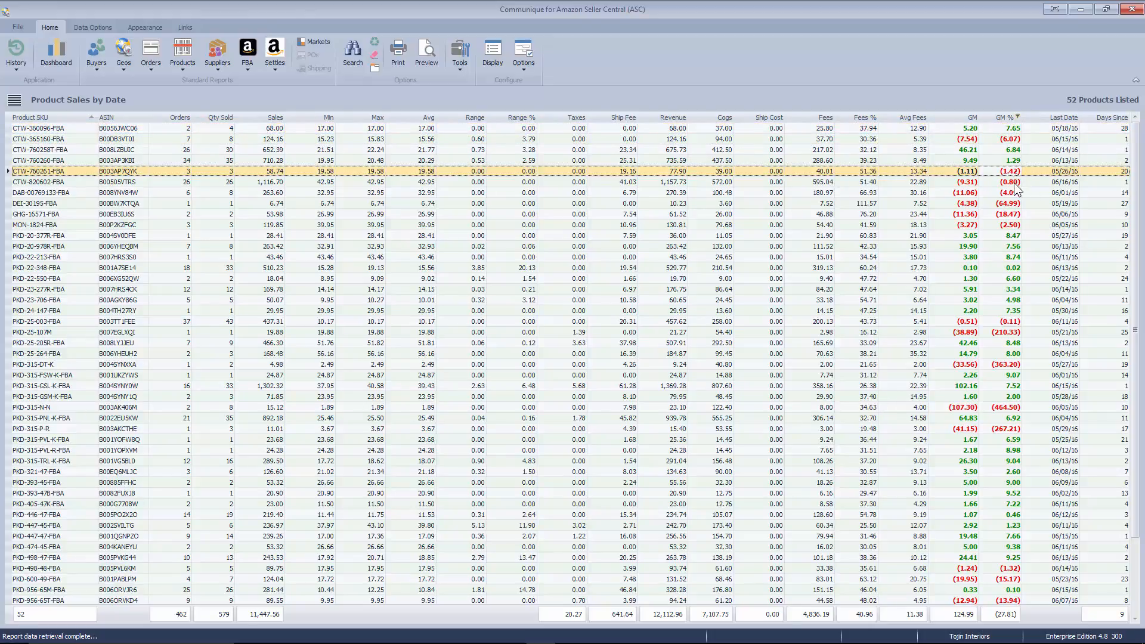
left_click(1013, 183)
left_click(1013, 236)
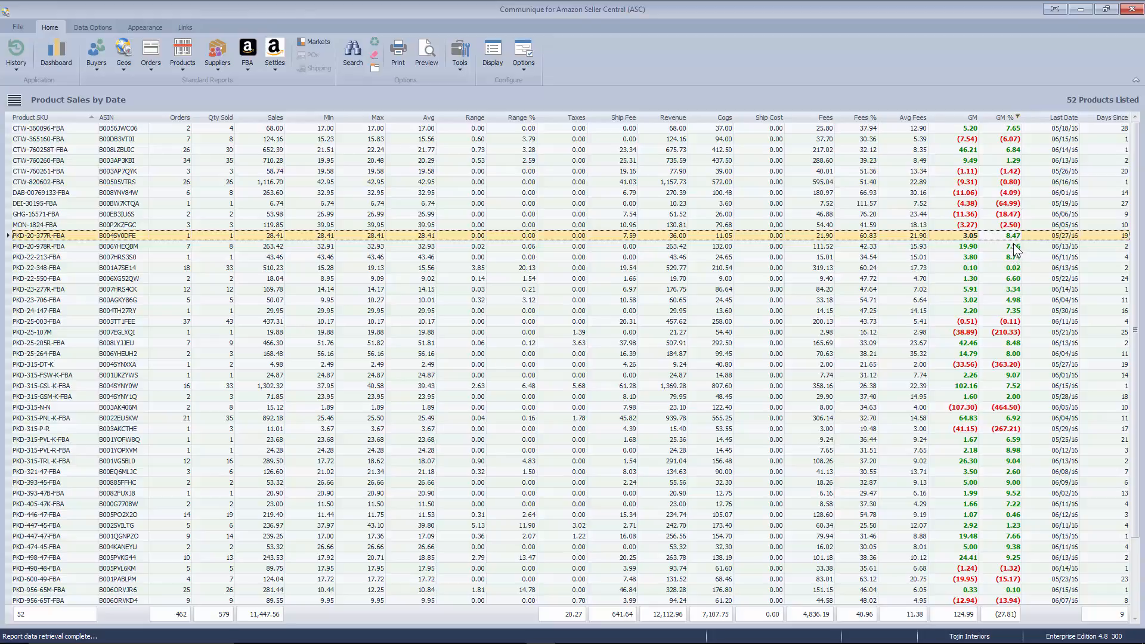
left_click(1013, 246)
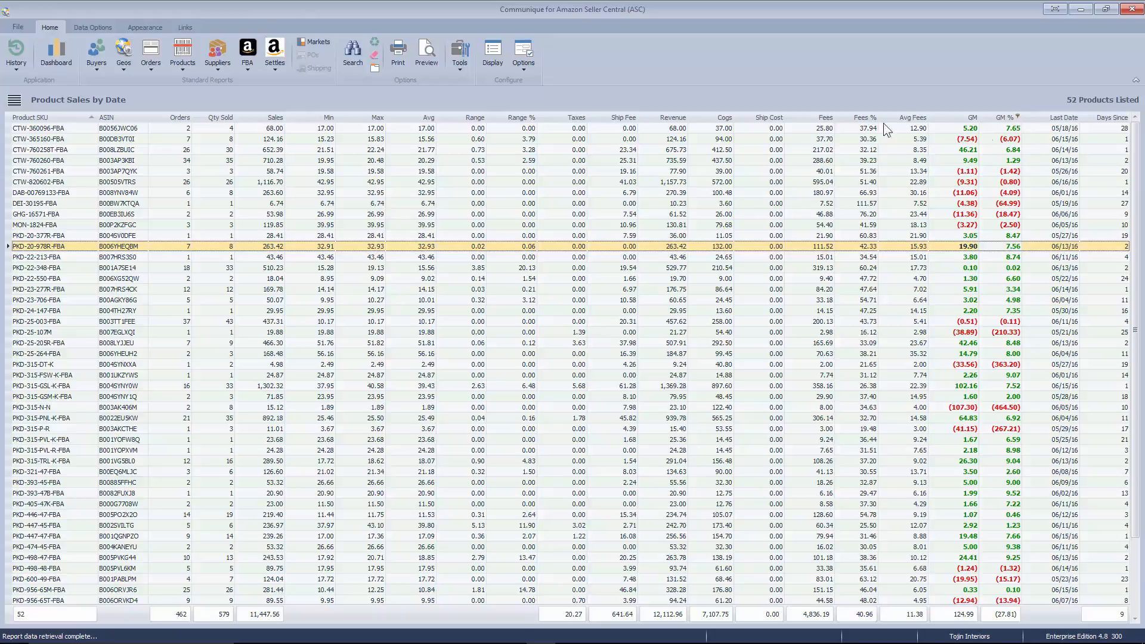
Enable Show Find Panel and Show Filter Box in the report's grid settings, and apply the display options
left_click(493, 54)
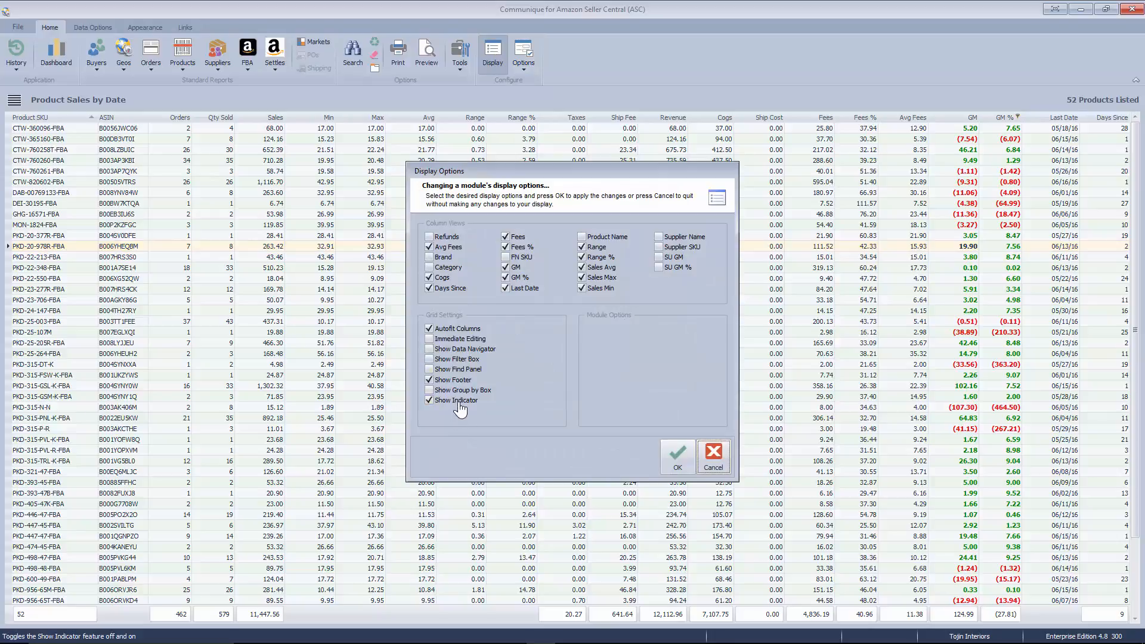
left_click(468, 369)
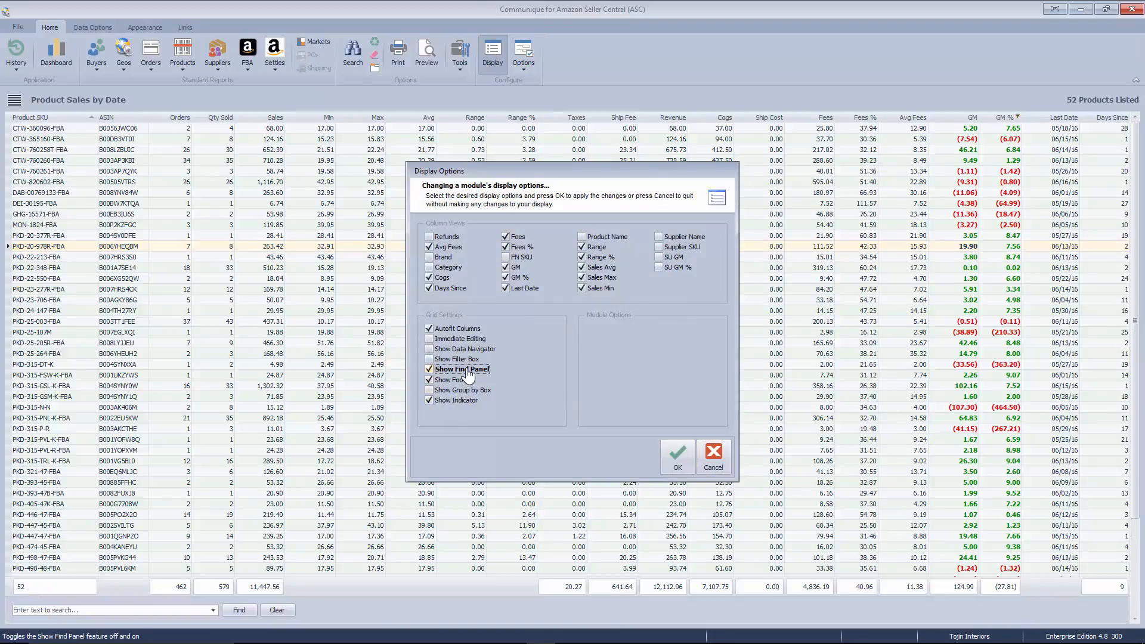
left_click(465, 359)
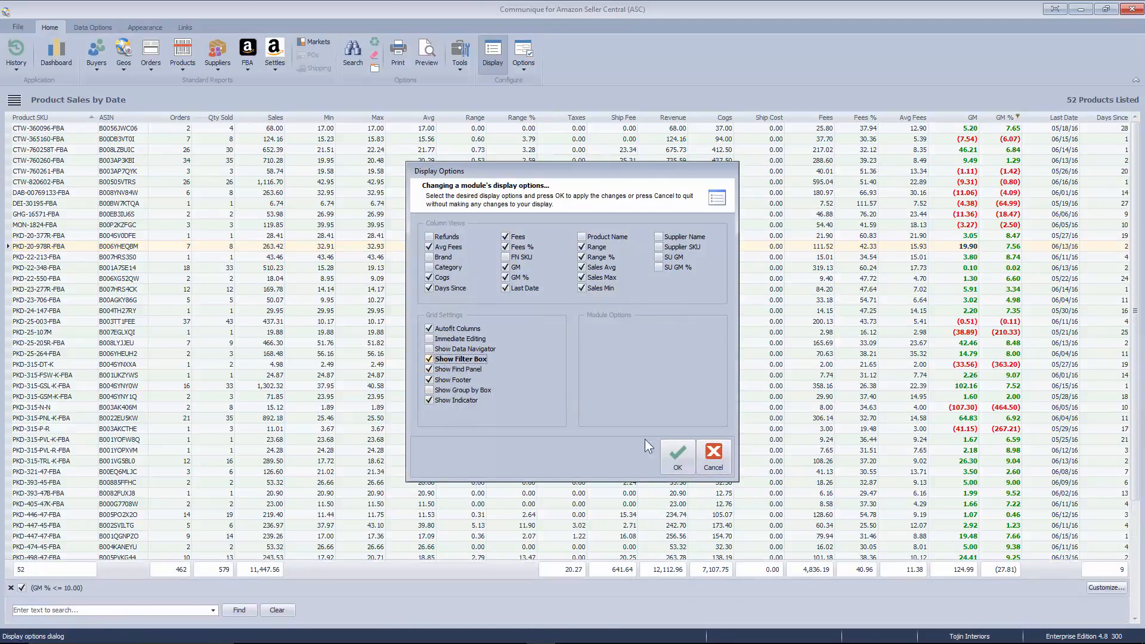
left_click(679, 456)
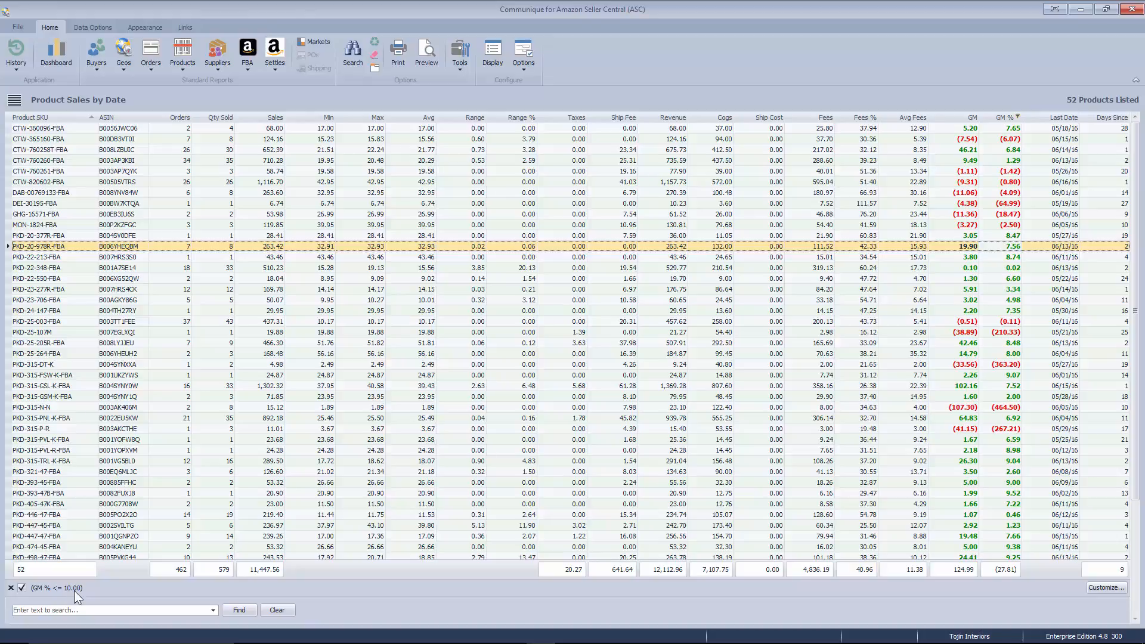
Turn the GM % <= 10.00 filter off, on and off again to compare the full and filtered product lists
left_click(21, 588)
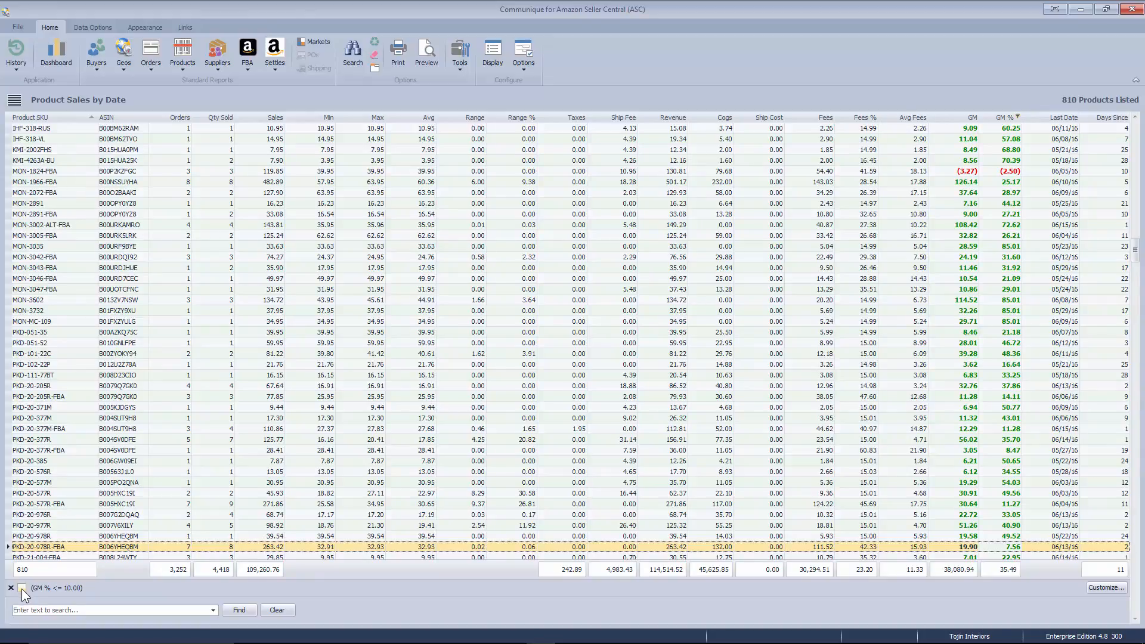
left_click(22, 588)
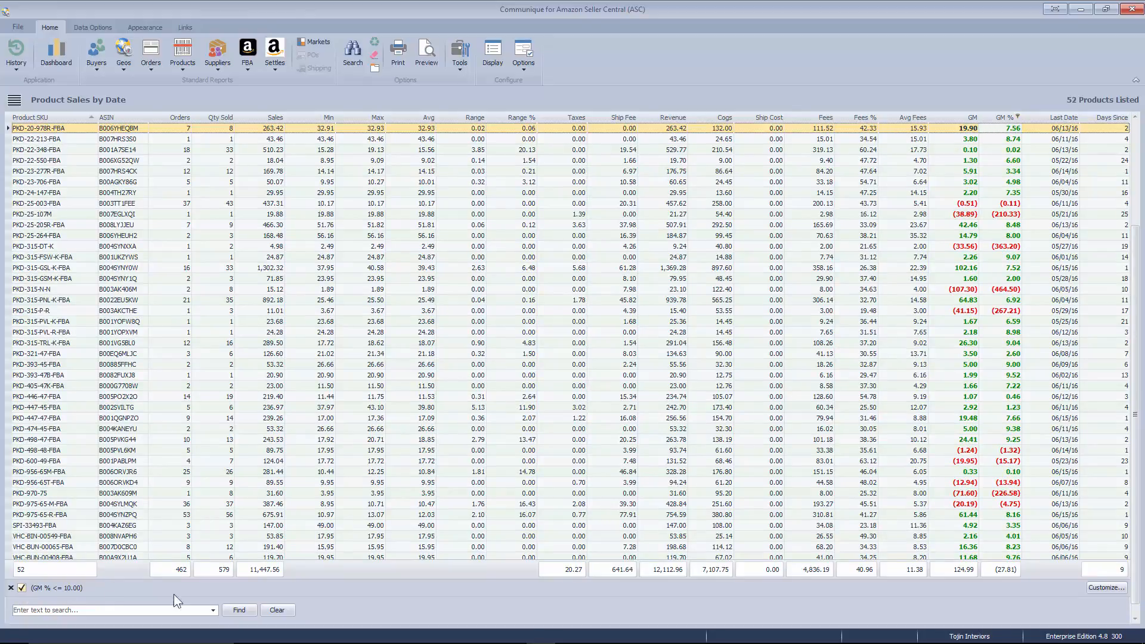
left_click(23, 588)
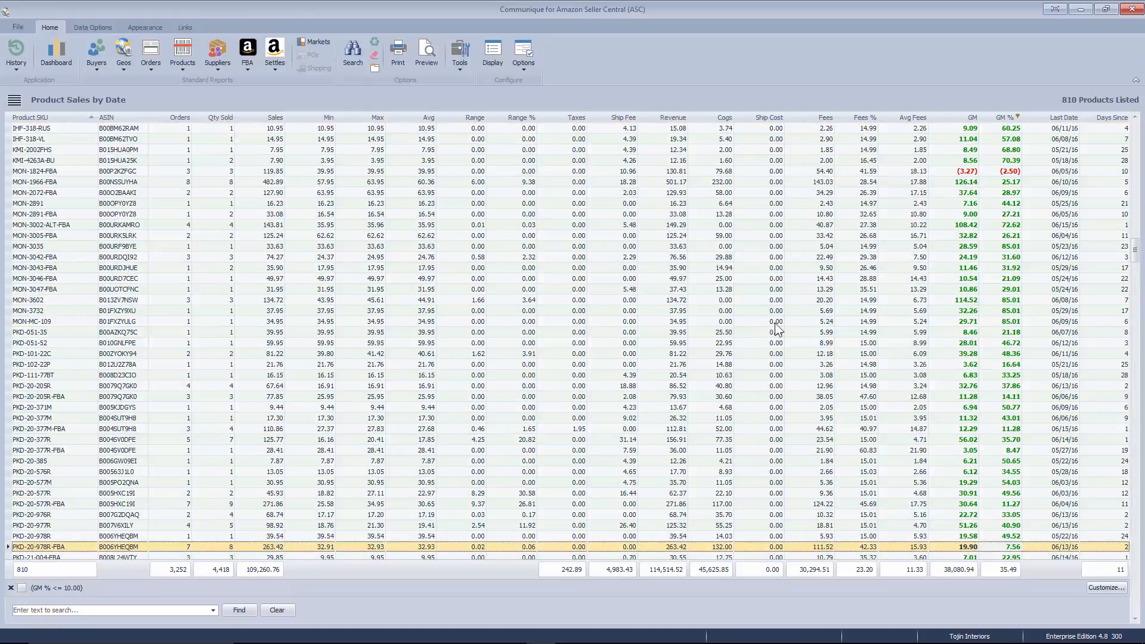
Apply a custom filter to the Fees % column that shows rows where the value is greater than or equal to 50
left_click(874, 117)
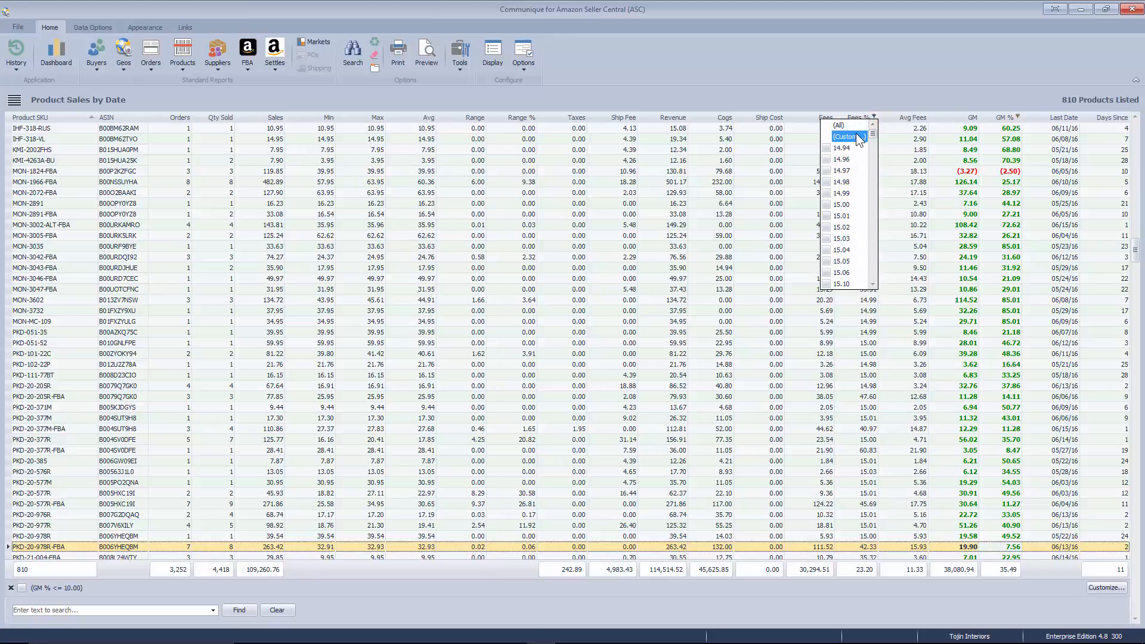
left_click(855, 137)
left_click(562, 300)
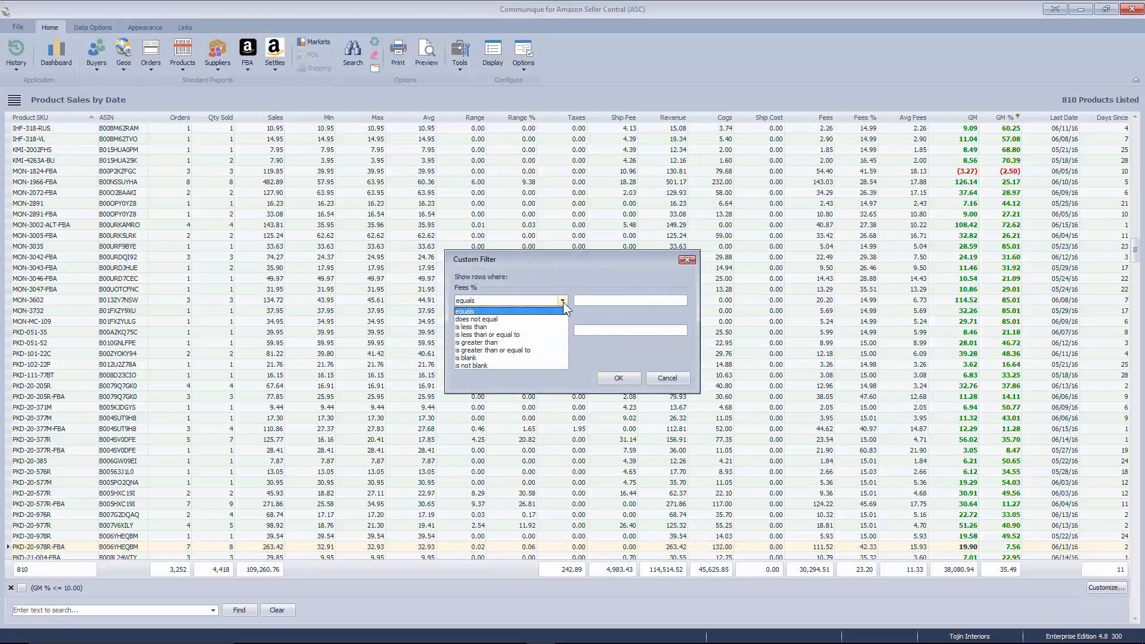
left_click(527, 350)
left_click(601, 302)
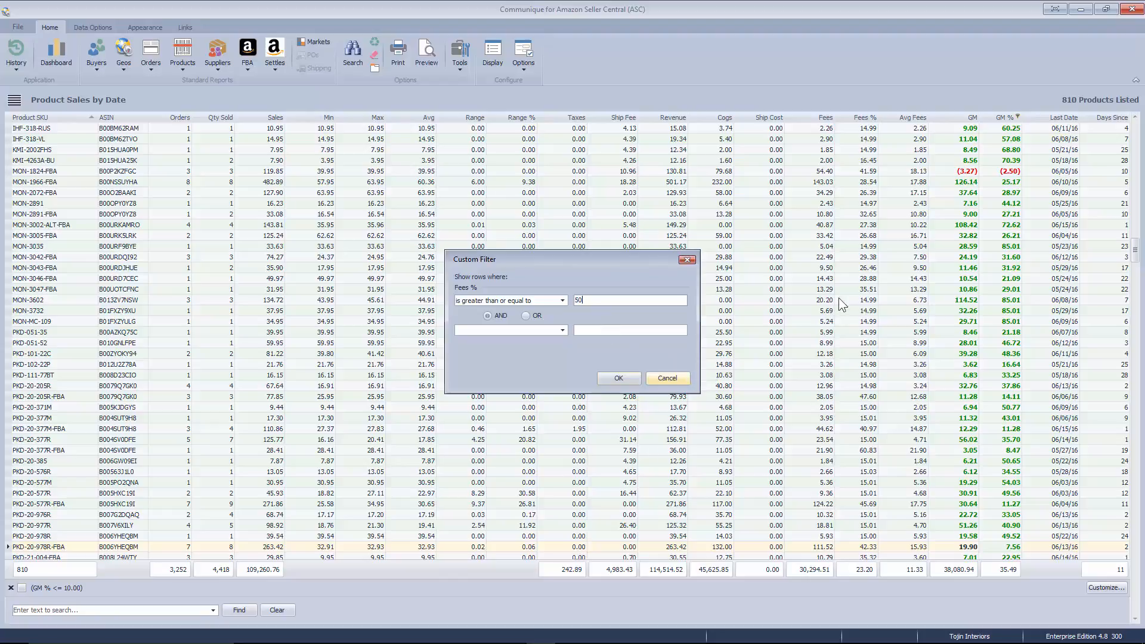
left_click(617, 376)
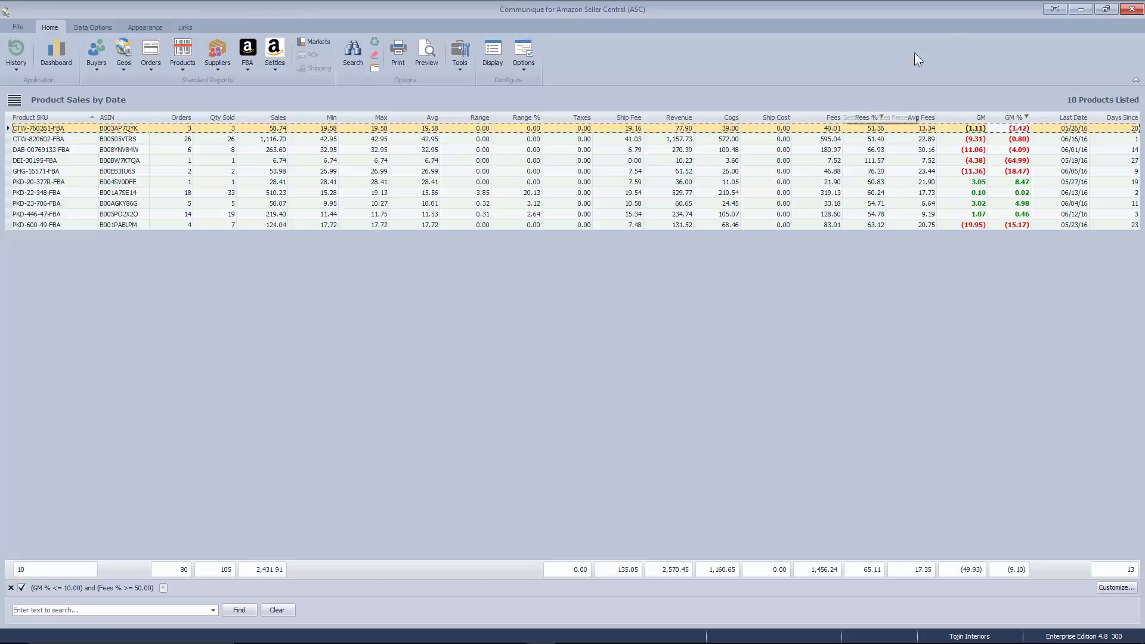
Clear the filter on the GM % column, and switch the report to the recent filter GM % <= 10.00
left_click(1026, 117)
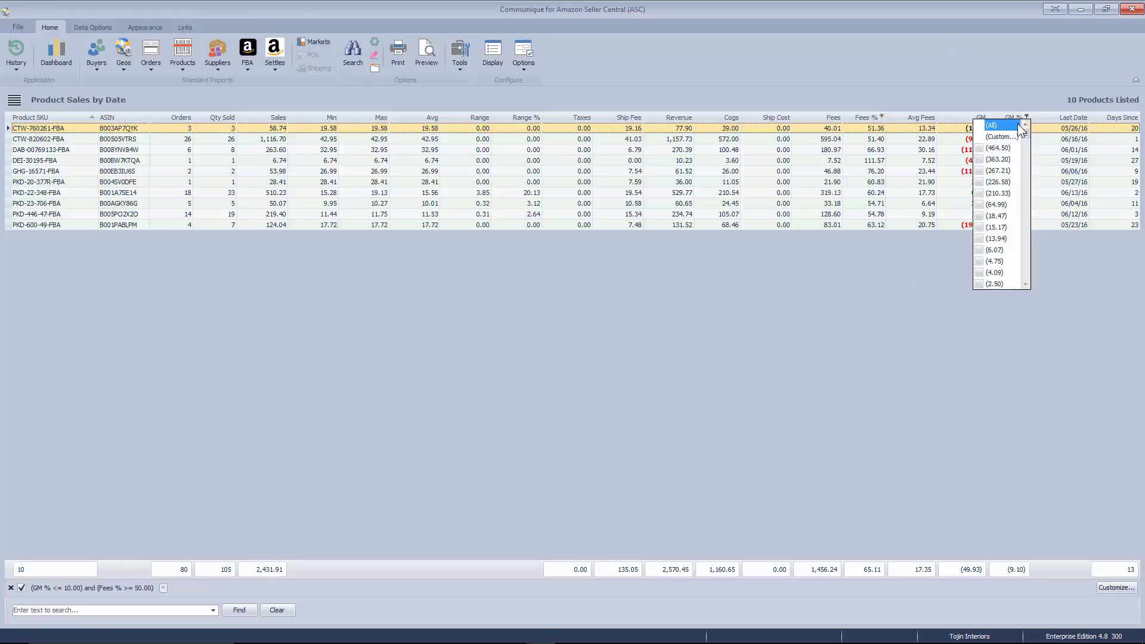
left_click(1010, 130)
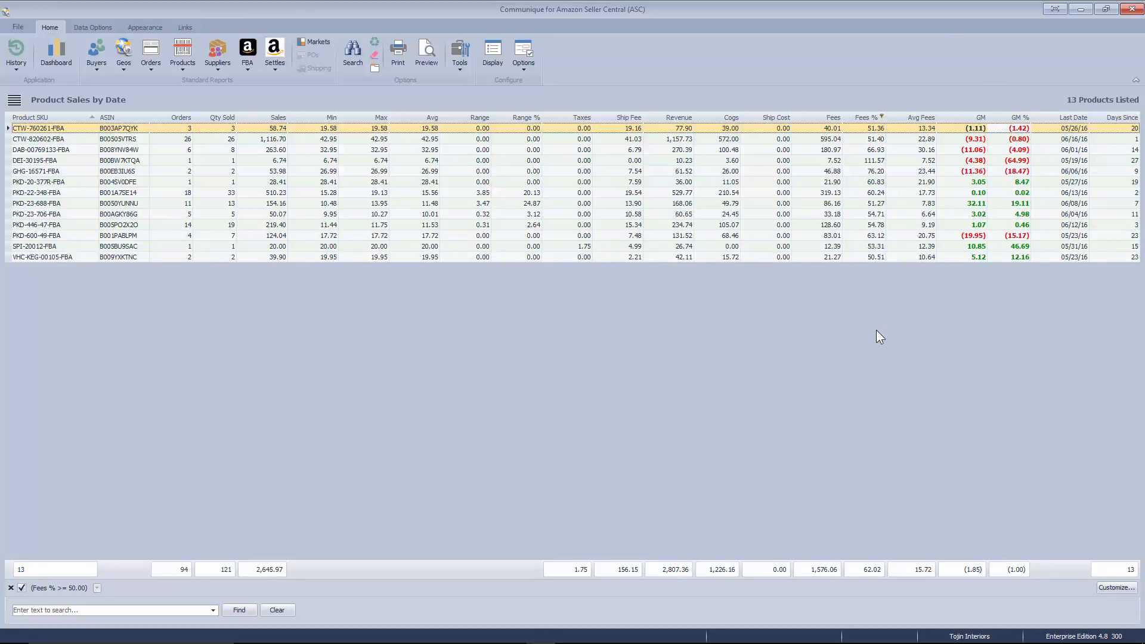
left_click(97, 588)
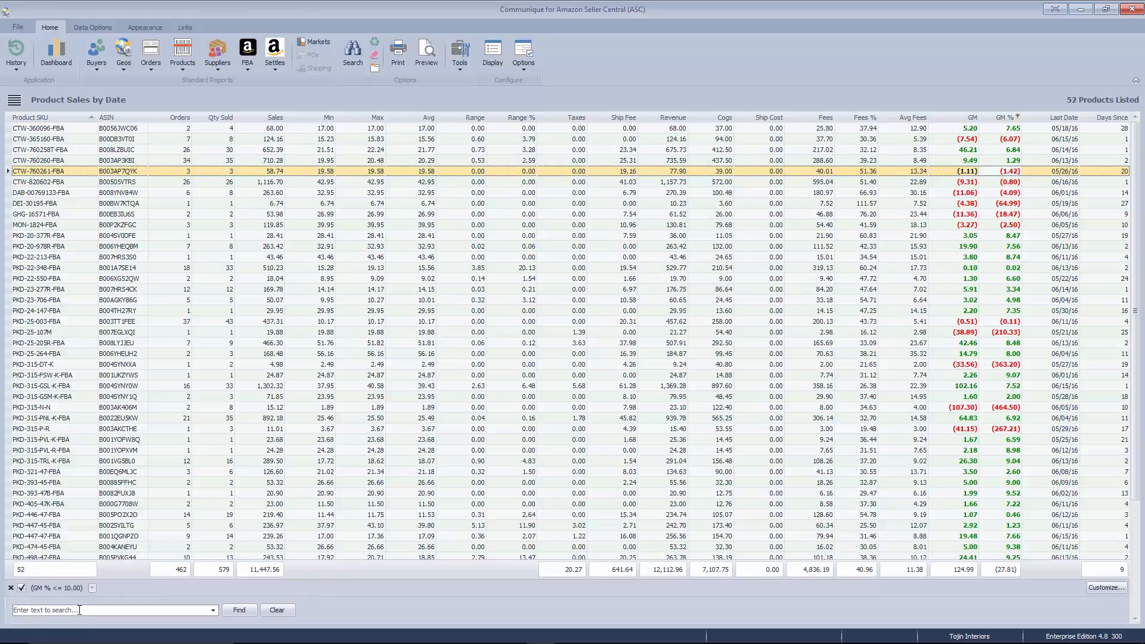
Reapply the recent combined filter of GM % <= 10.00 and Fees % >= 50.00, and replace it with the recent filter Fees % >= 50.00 alone
left_click(92, 588)
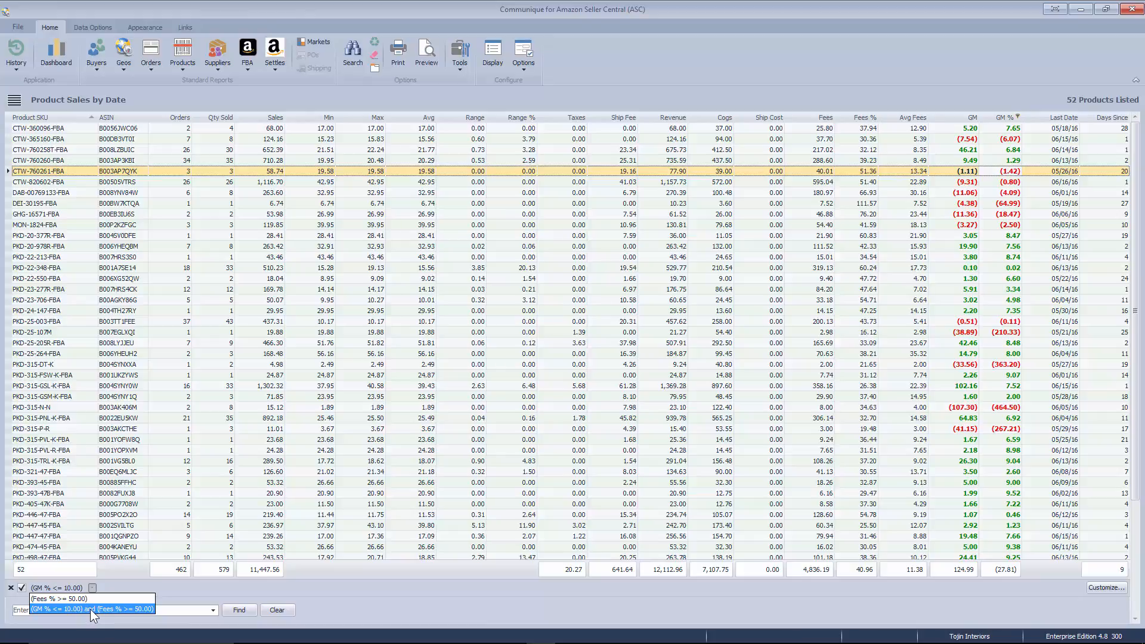
left_click(90, 608)
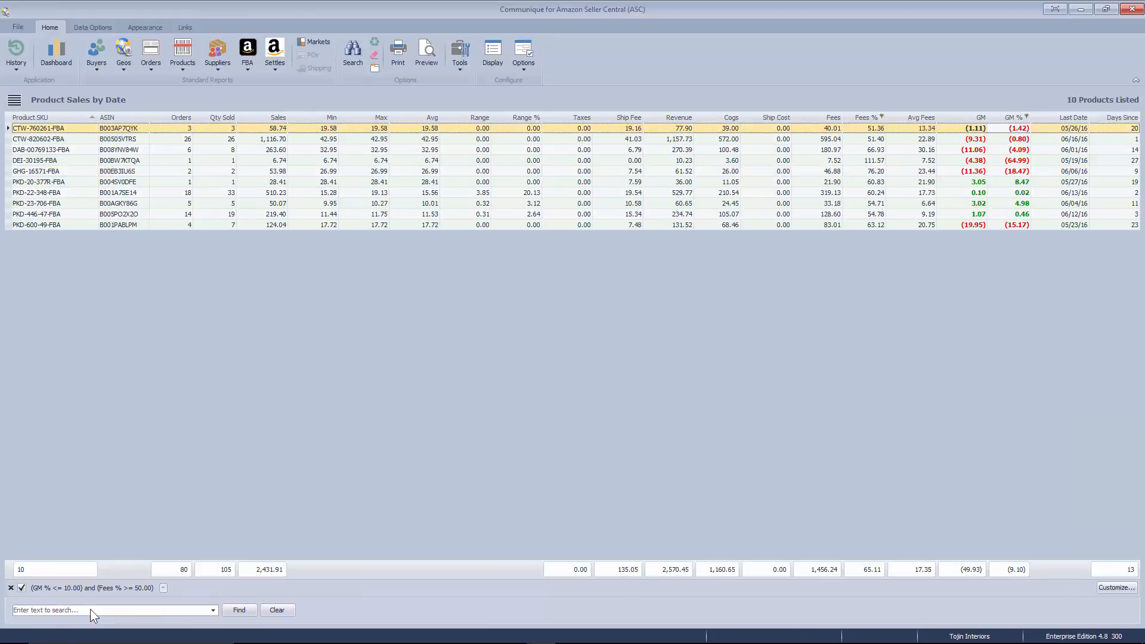
left_click(162, 588)
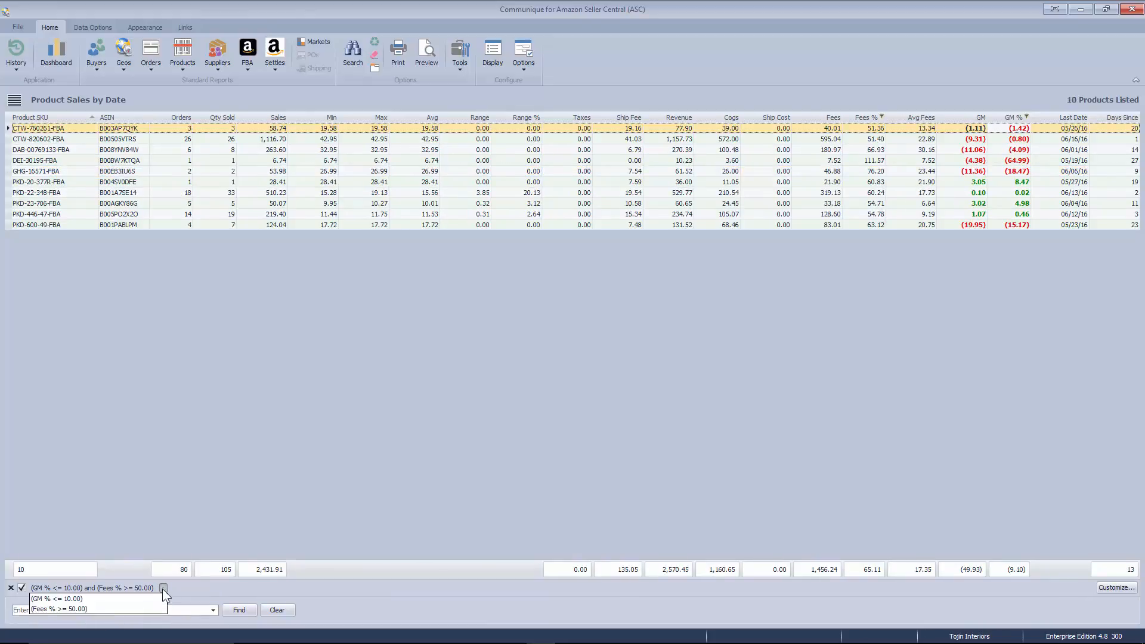
left_click(89, 608)
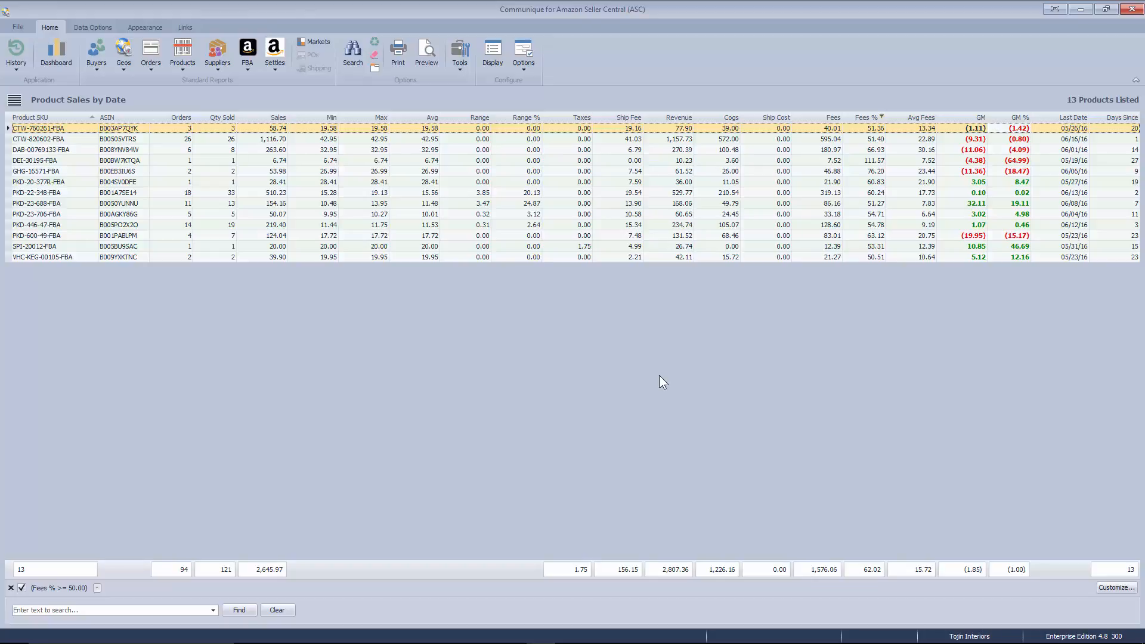
Deactivate the Fees % >= 50.00 filter and search the whole report for the text .95
left_click(20, 588)
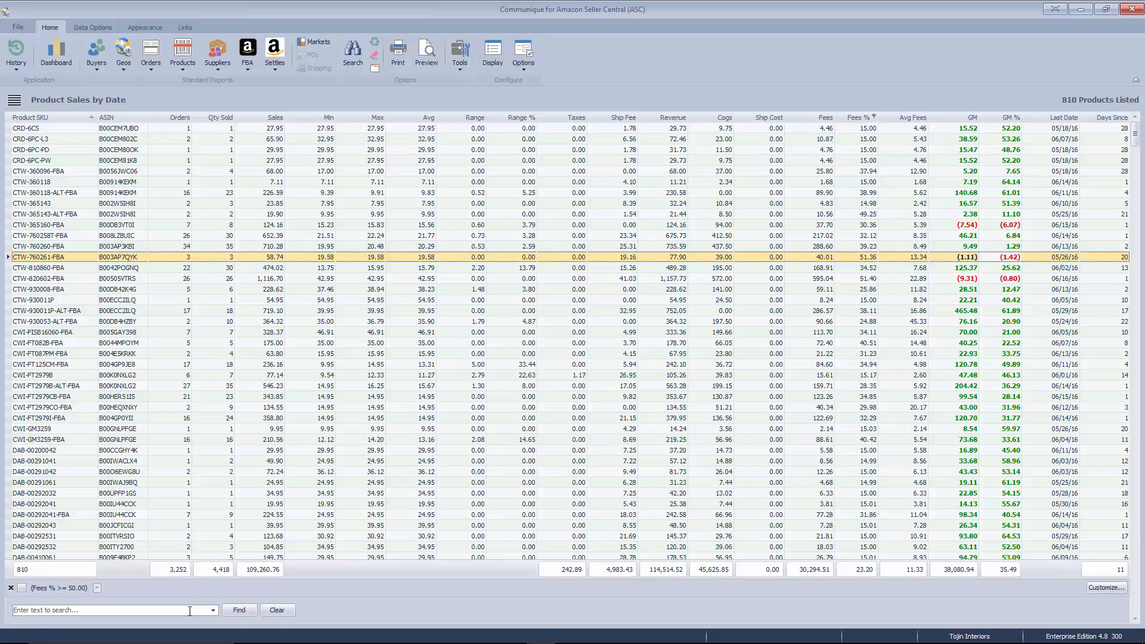
left_click(190, 611)
type(".95")
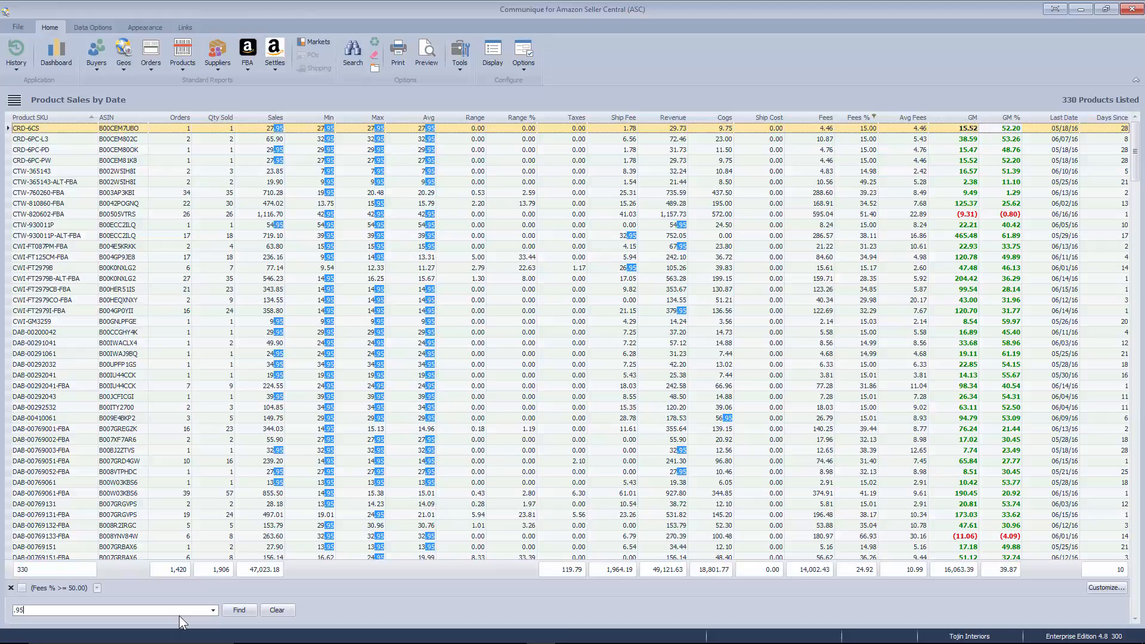
Replace the report's search text with 0.43
key("BackSpace")
key("BackSpace")
key("BackSpace")
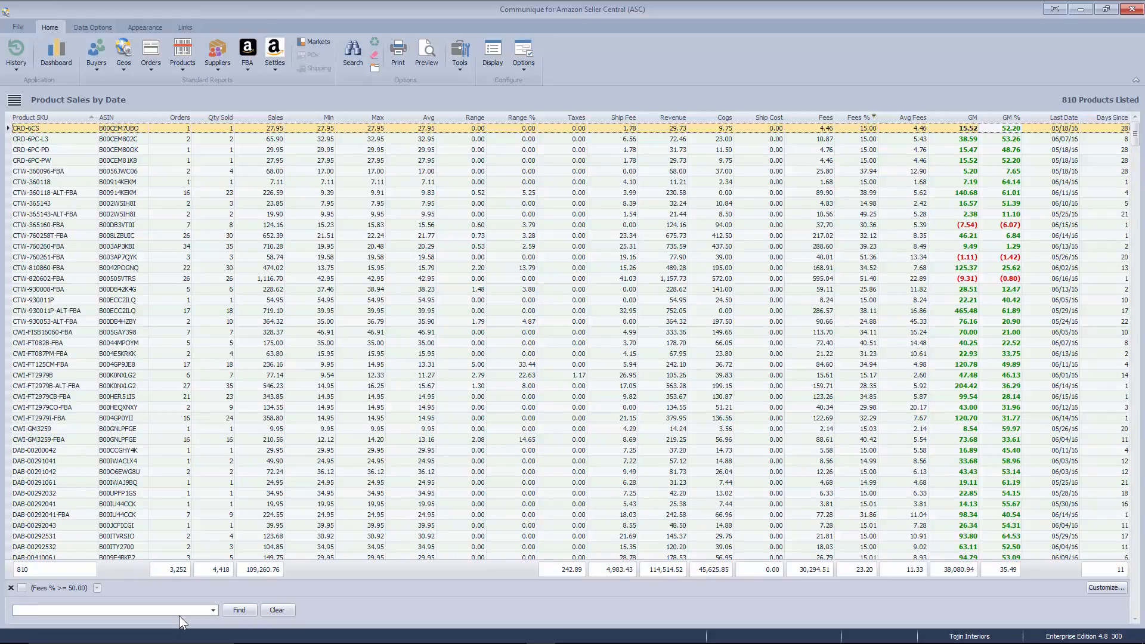
type("0.43")
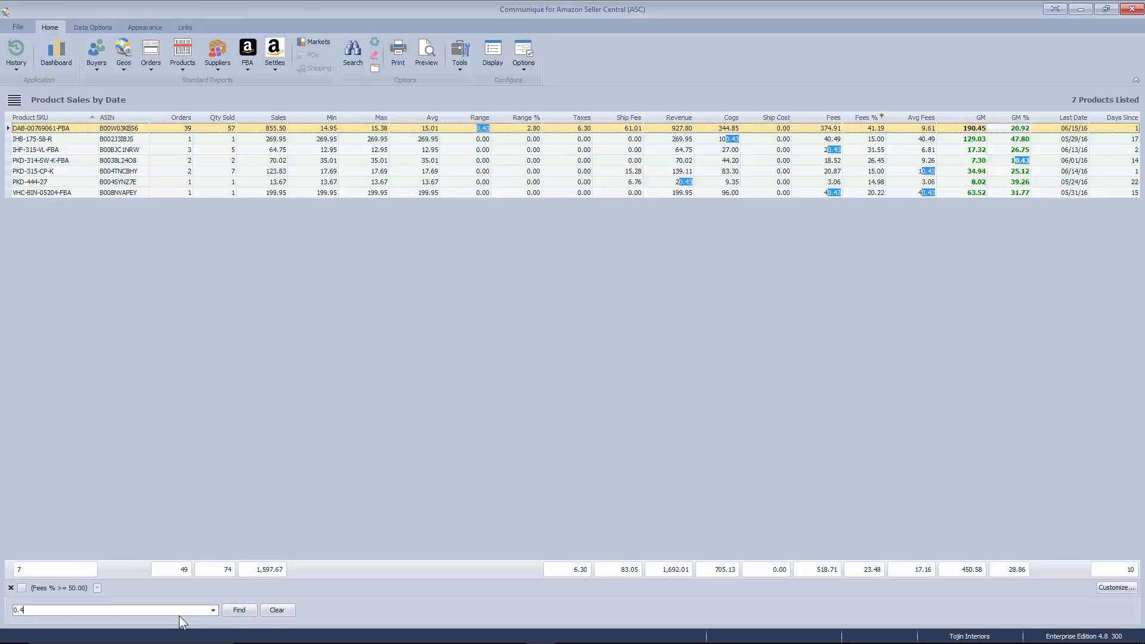
Search the report for product SKUs containing BIN instead
key("BackSpace")
key("BackSpace")
key("BackSpace")
key("BackSpace")
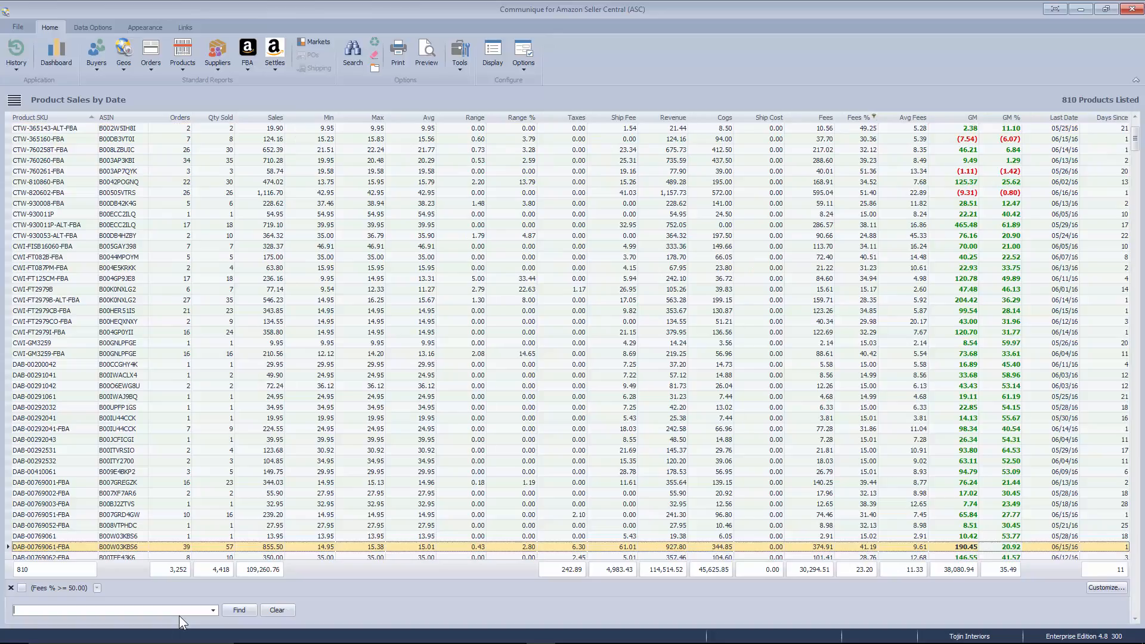
type("BIN")
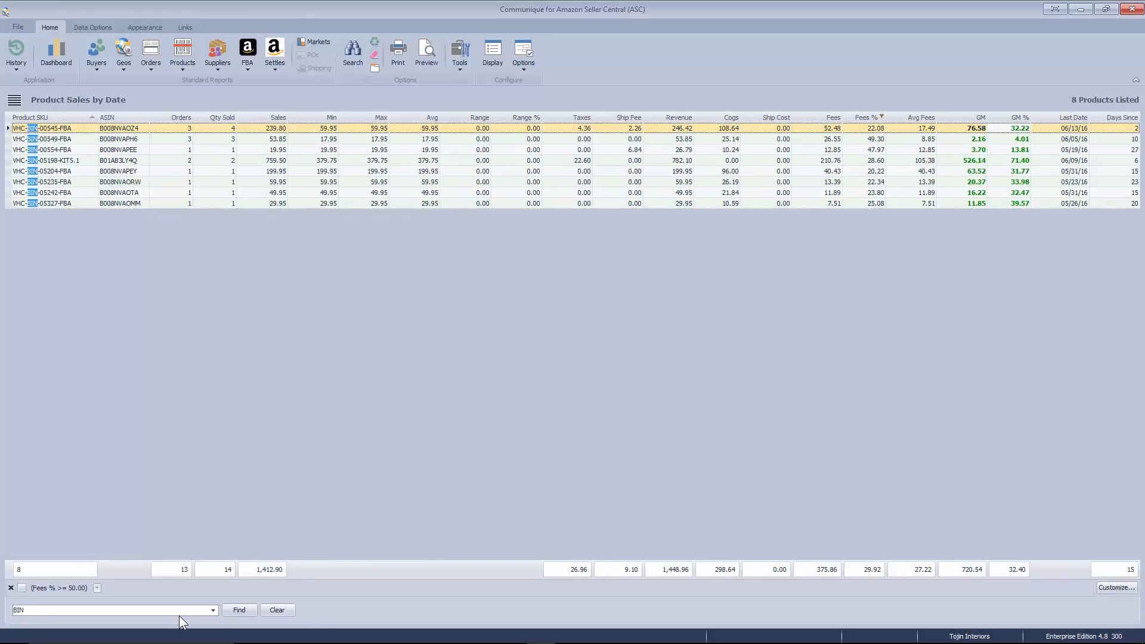
Replace the search text with B00G to find products by the start of their ASIN
key("BackSpace")
key("BackSpace")
key("BackSpace")
type("B0")
key("BackSpace")
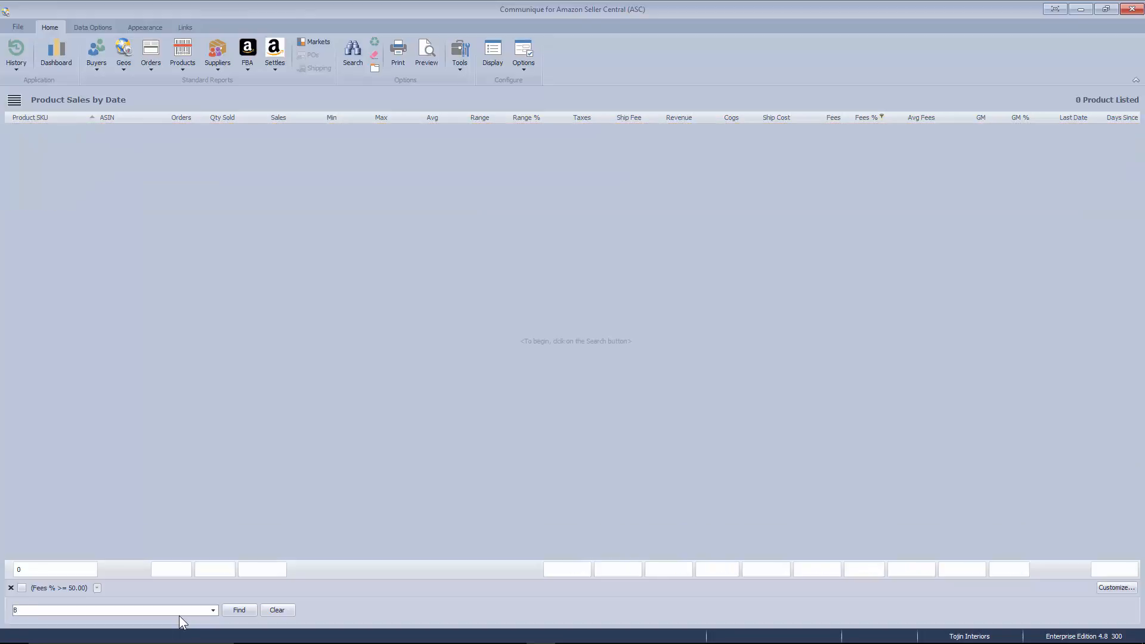
type("00")
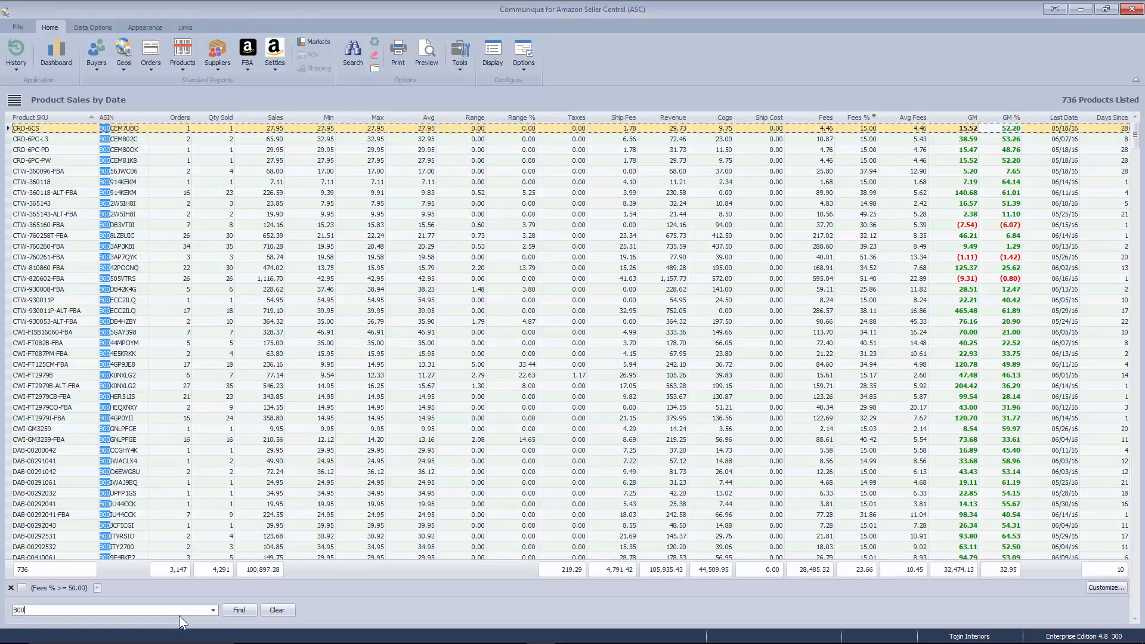
type("G")
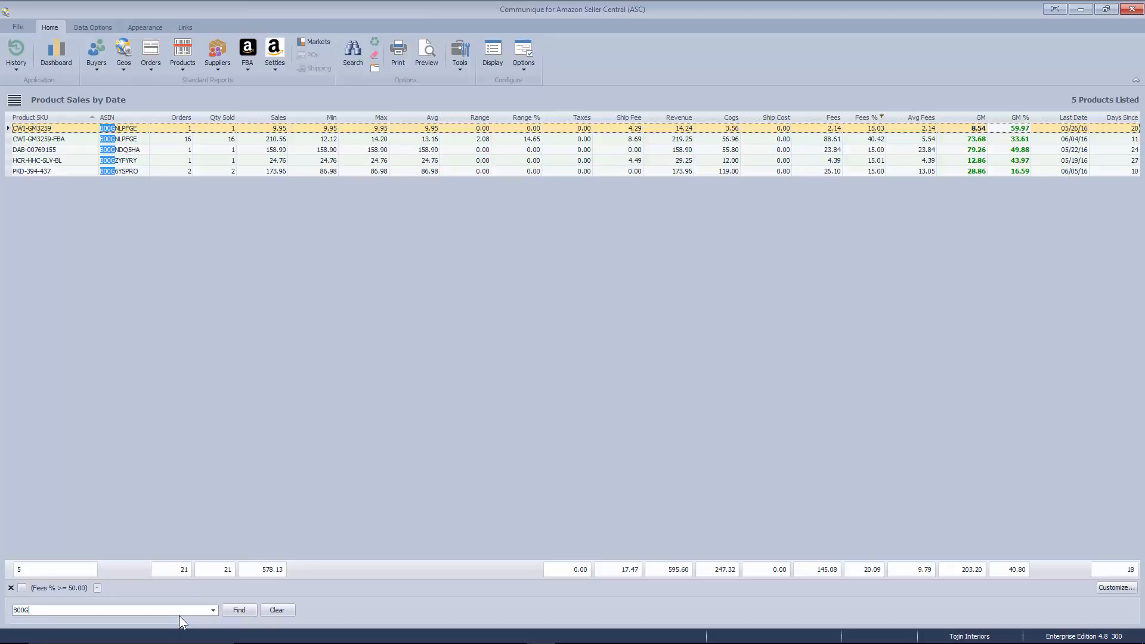
key("alt+Tab")
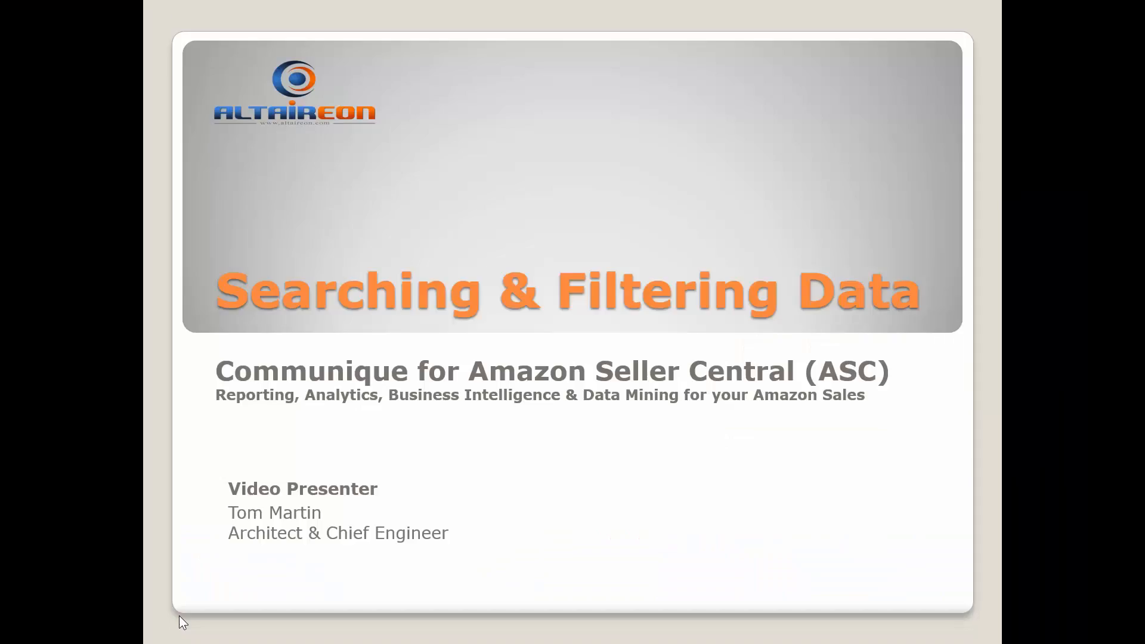
key("Right")
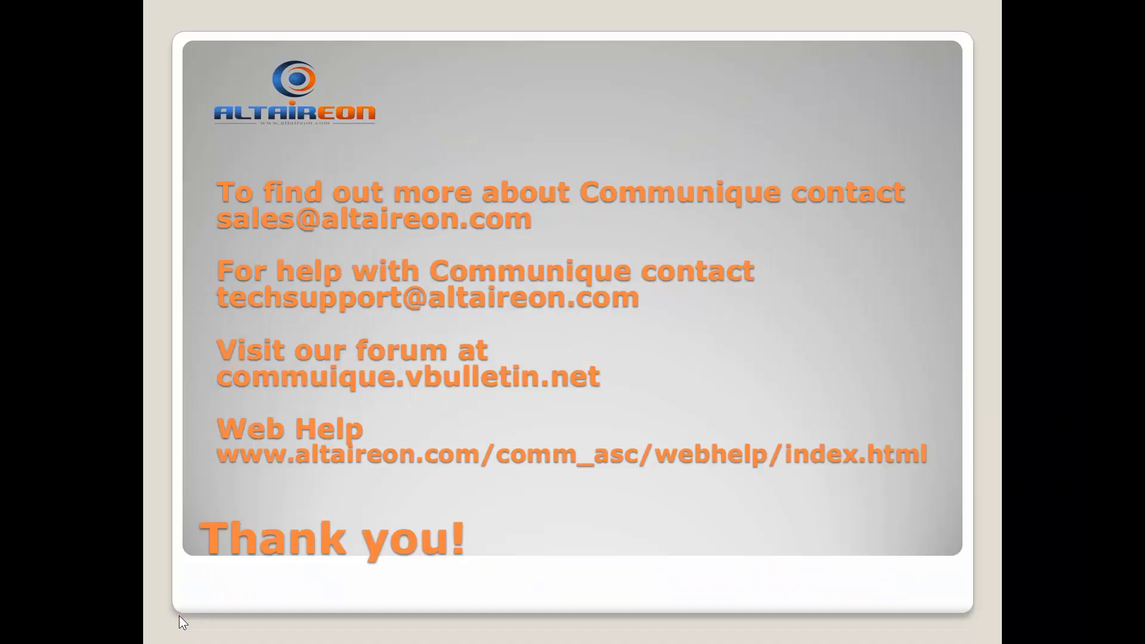